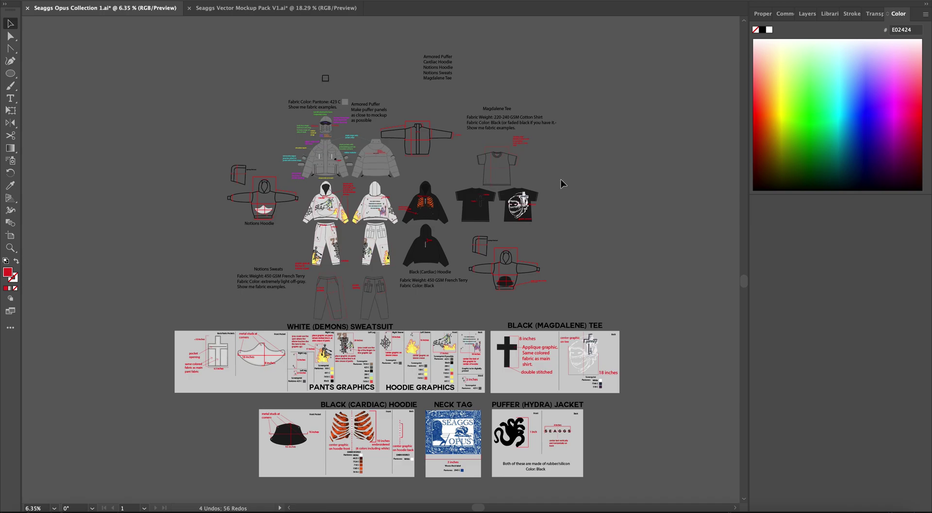
# Look over the garment templates in Seaggs Vector Mockup Pack V1 and return to the Seaggs Opus Collection 1 document
pyautogui.click(287, 10)
pyautogui.scroll(-10, 388, 159)
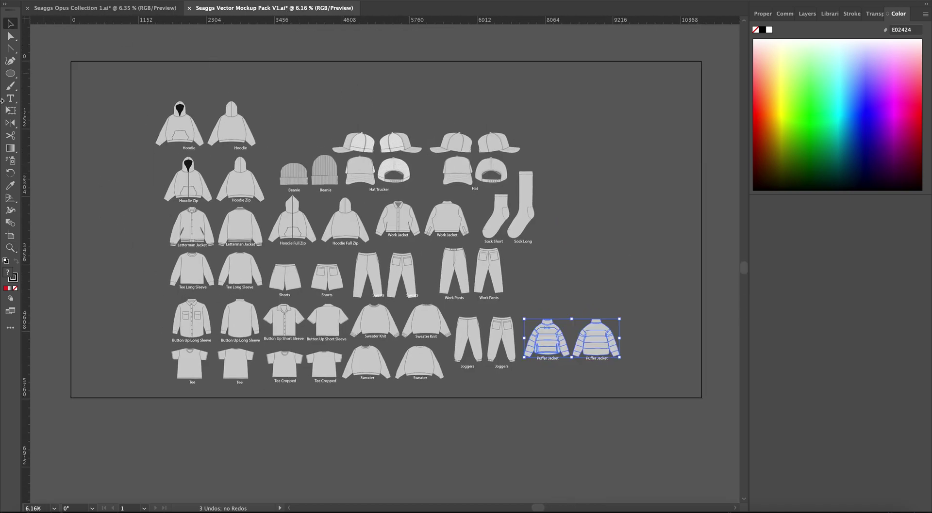
pyautogui.click(113, 9)
# Try to move the front of the black Magdalene tee mockup, and undo the move
pyautogui.press('z')
pyautogui.moveTo(436, 170); pyautogui.dragTo(509, 170)
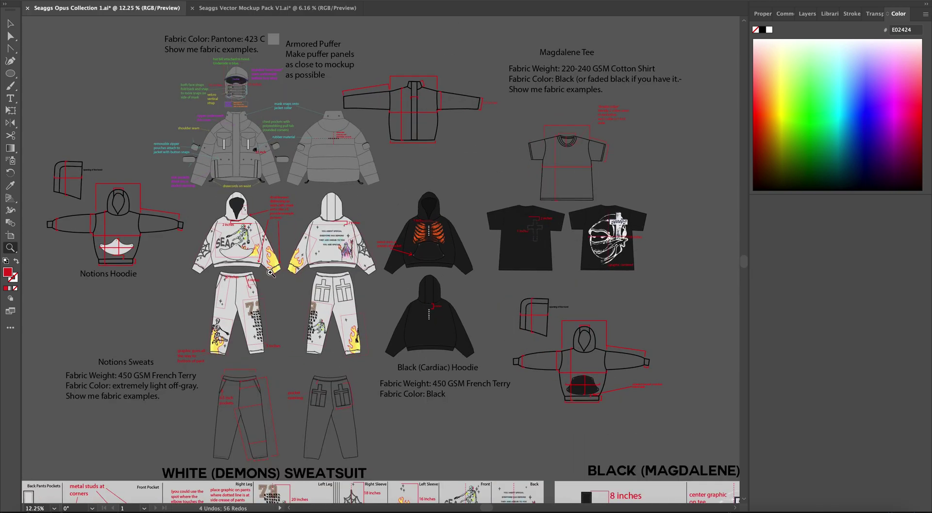
pyautogui.press('v')
pyautogui.moveTo(517, 265); pyautogui.dragTo(513, 271)
pyautogui.press('super+z')
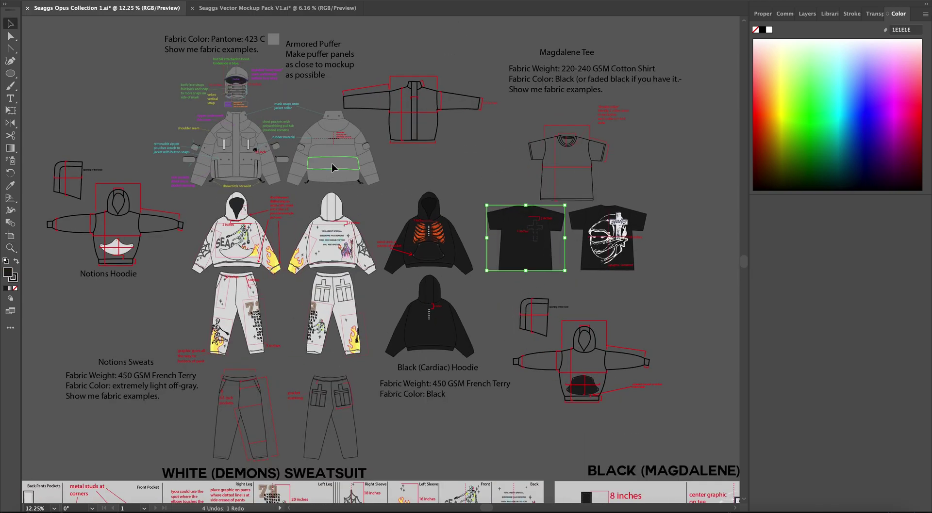
pyautogui.click(331, 164)
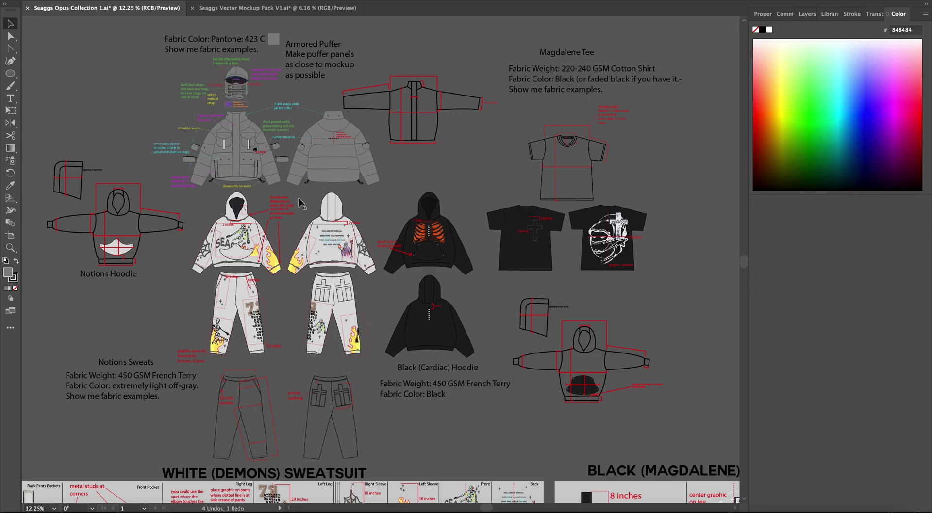
# Examine the collection's garment mockups and the Notions Hoodie measurement drawing up close
pyautogui.scroll(-2, 396, 177)
pyautogui.hscroll(-2, 396, 177)
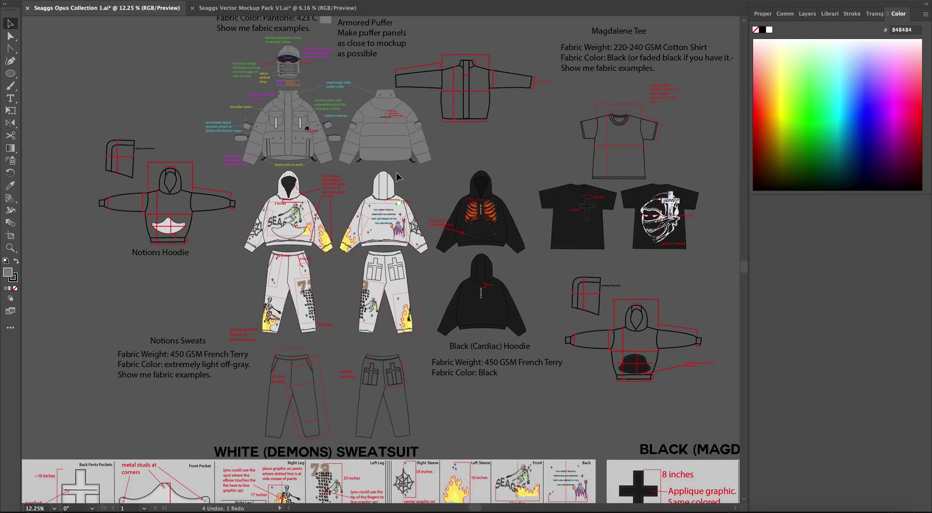
pyautogui.press('z')
pyautogui.moveTo(468, 191); pyautogui.dragTo(446, 185)
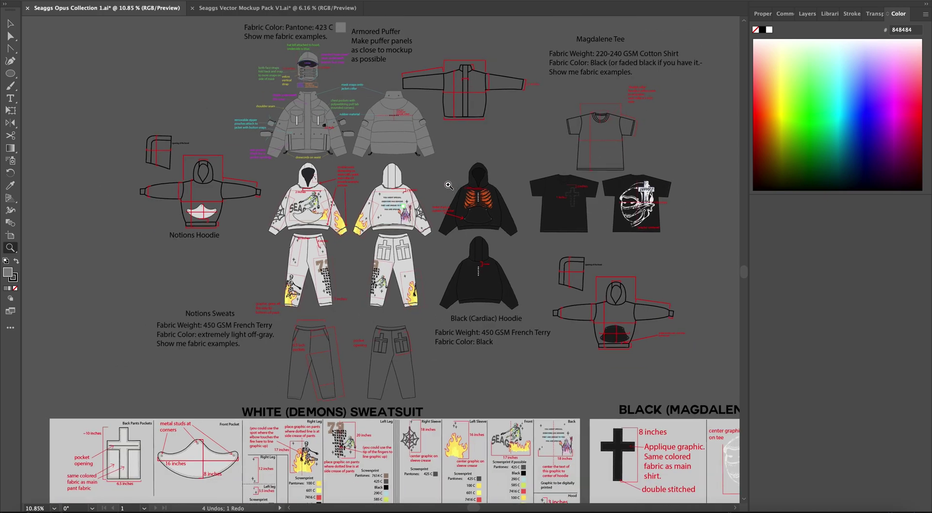
pyautogui.scroll(1, 446, 185)
pyautogui.hscroll(-1, 446, 185)
pyautogui.moveTo(382, 185); pyautogui.dragTo(443, 185)
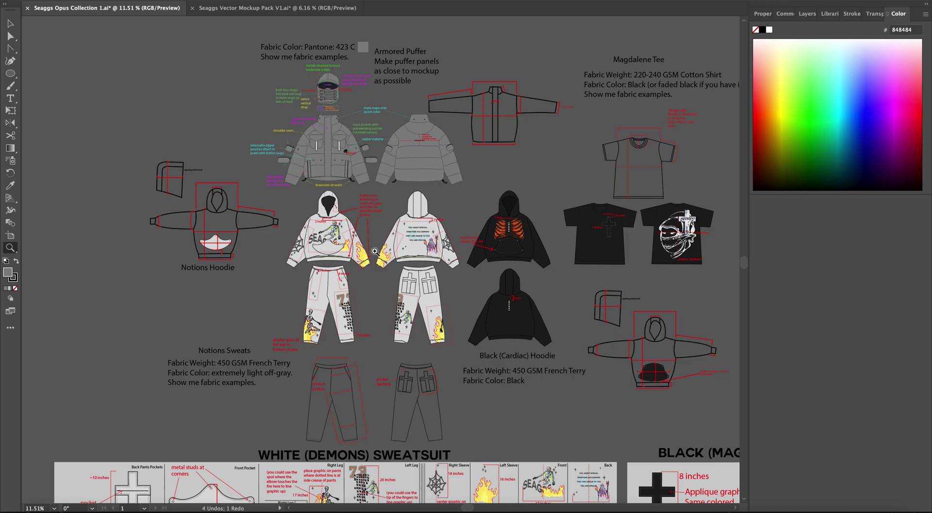
pyautogui.hscroll(-2, 375, 252)
pyautogui.scroll(1, 375, 251)
pyautogui.moveTo(280, 237); pyautogui.dragTo(441, 235)
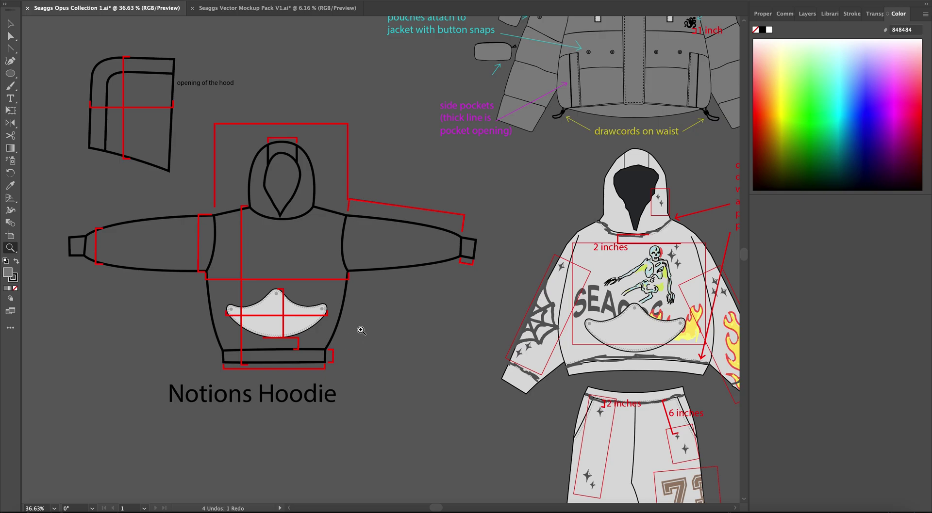
# Examine the graphics specification panels below the mockups, covering the sweatsuit, tee, Cardiac hoodie, neck tag and puffer jacket
pyautogui.scroll(-4, 470, 299)
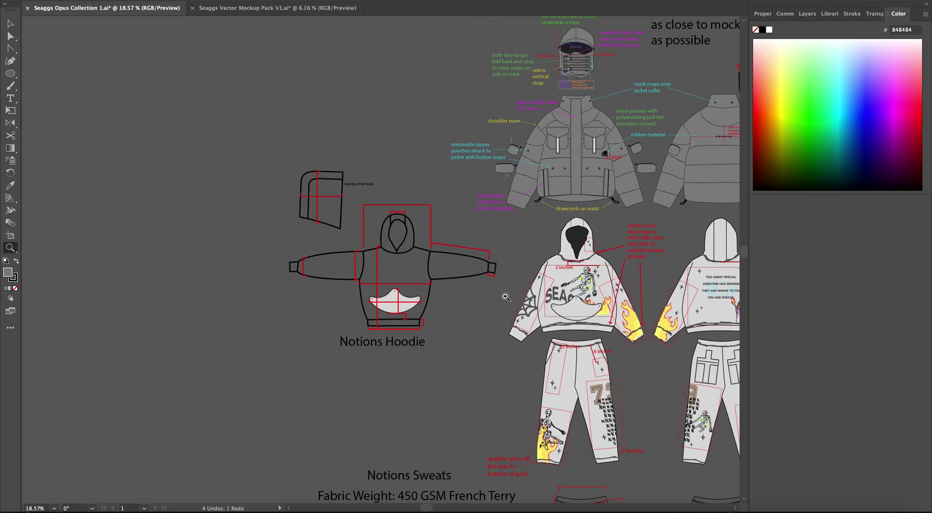
pyautogui.scroll(-3, 506, 298)
pyautogui.scroll(2, 505, 296)
pyautogui.scroll(-5, 506, 297)
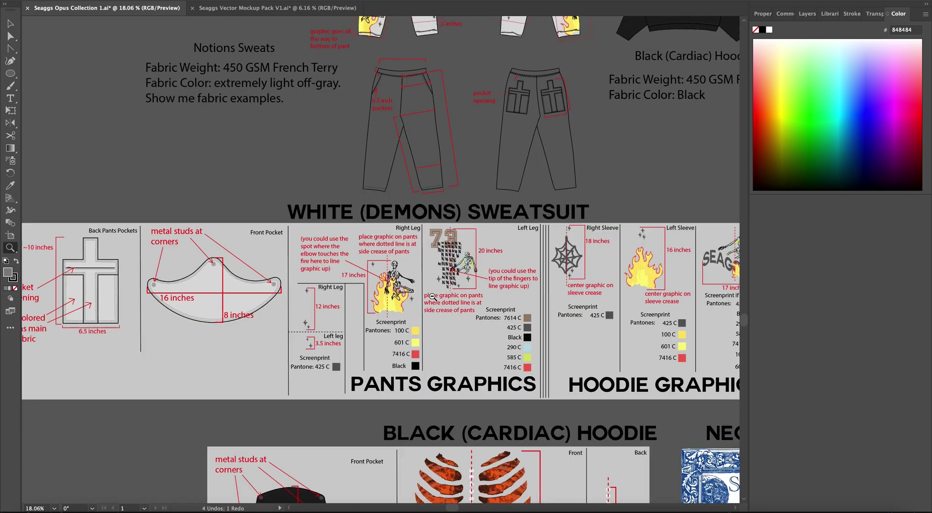
pyautogui.scroll(-3, 405, 297)
pyautogui.hscroll(1, 404, 297)
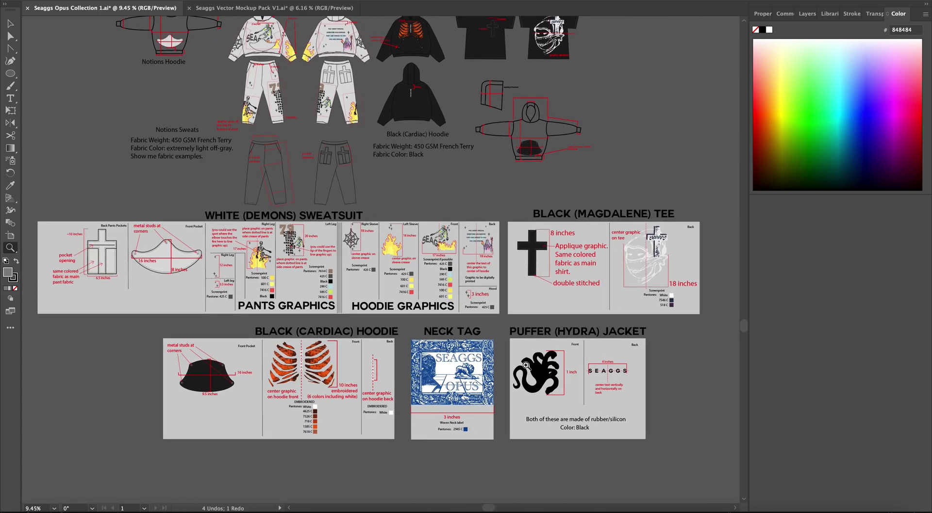
pyautogui.hscroll(-3, 526, 364)
pyautogui.scroll(1, 526, 366)
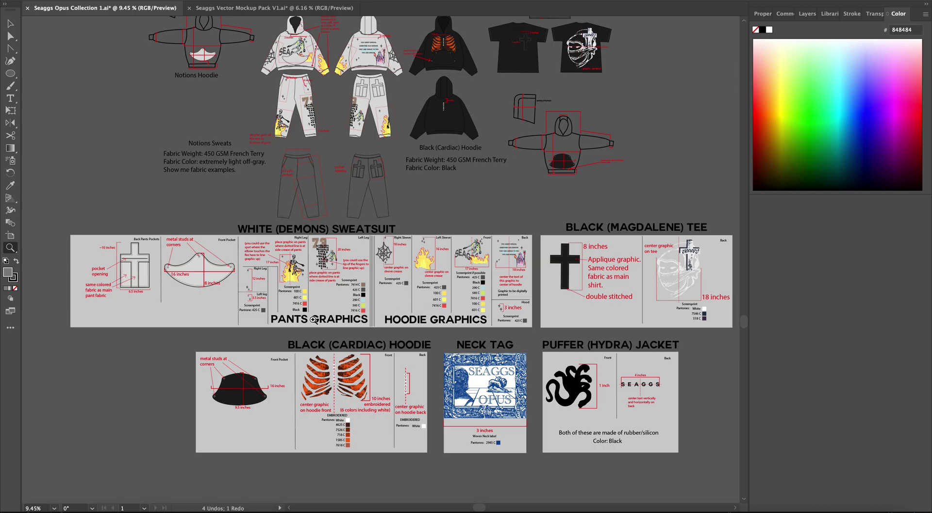
pyautogui.moveTo(139, 262); pyautogui.dragTo(442, 287)
pyautogui.moveTo(511, 304); pyautogui.dragTo(450, 304)
pyautogui.scroll(-6, 293, 276)
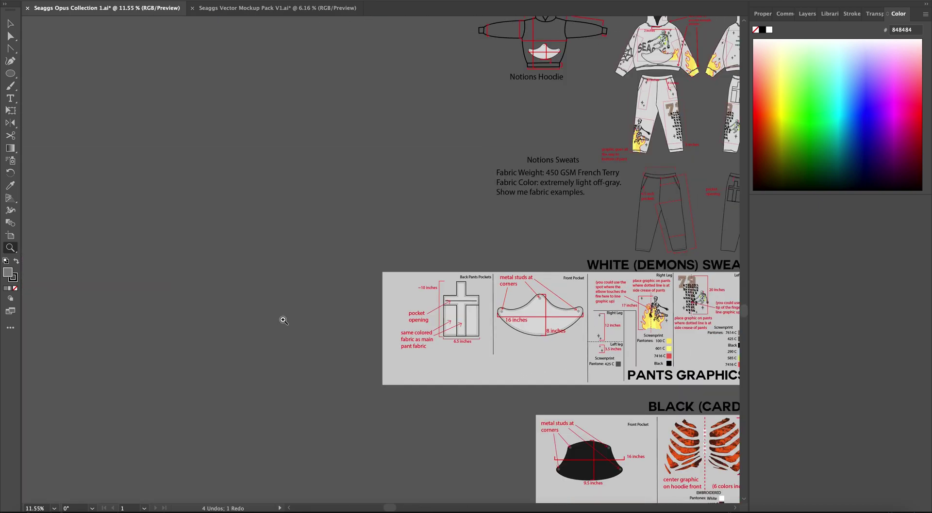
pyautogui.scroll(2, 281, 318)
pyautogui.scroll(3, 534, 315)
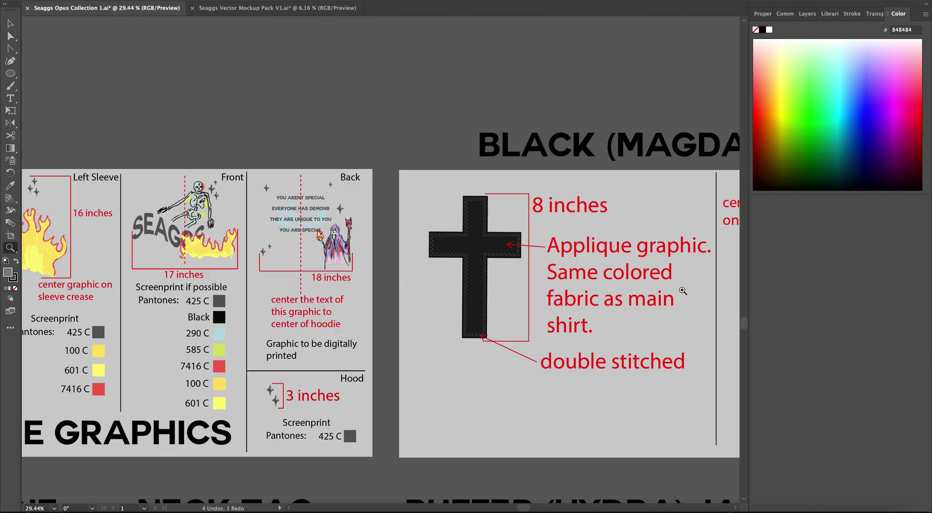
pyautogui.scroll(-5, 460, 293)
pyautogui.scroll(1, 460, 292)
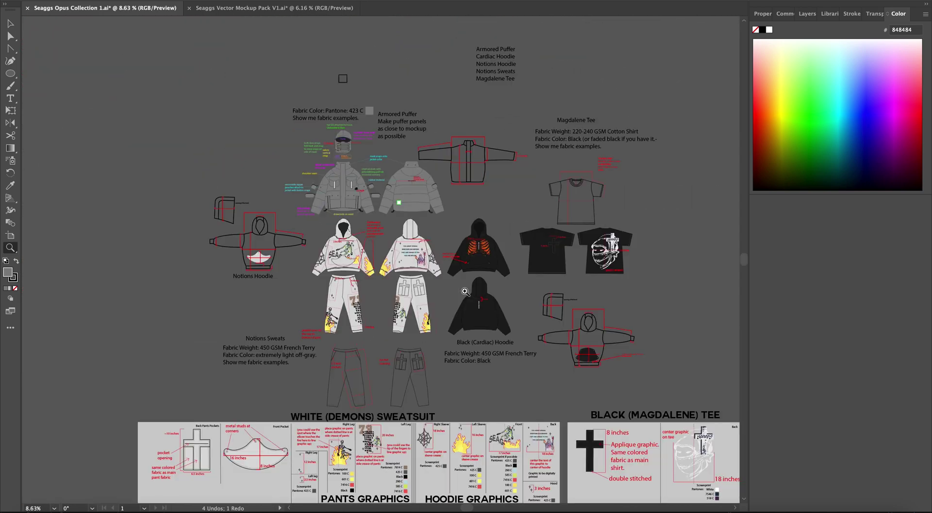
pyautogui.hscroll(3, 464, 292)
pyautogui.scroll(1, 464, 291)
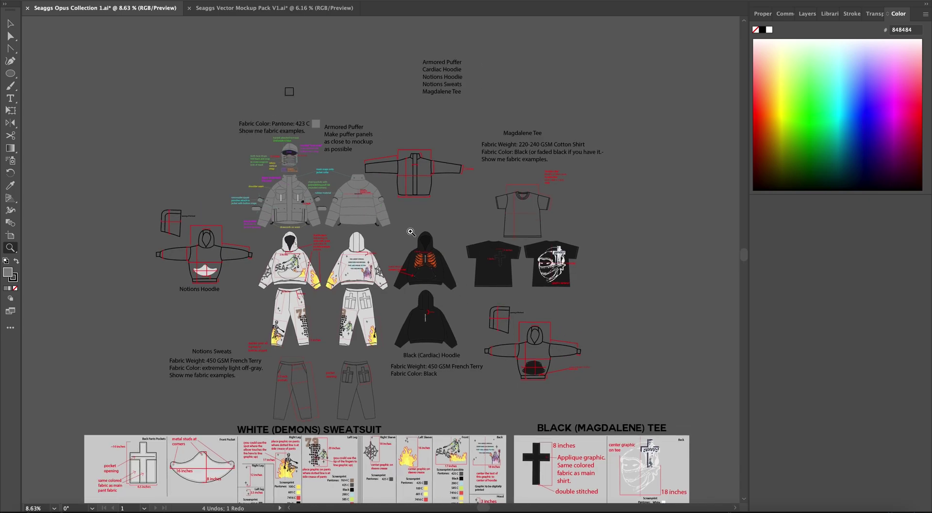
# Try to move the distressing strokes off the waist and collar of the white hoodie's front, and undo both moves
pyautogui.press('v')
pyautogui.press('z')
pyautogui.moveTo(305, 250); pyautogui.dragTo(517, 260)
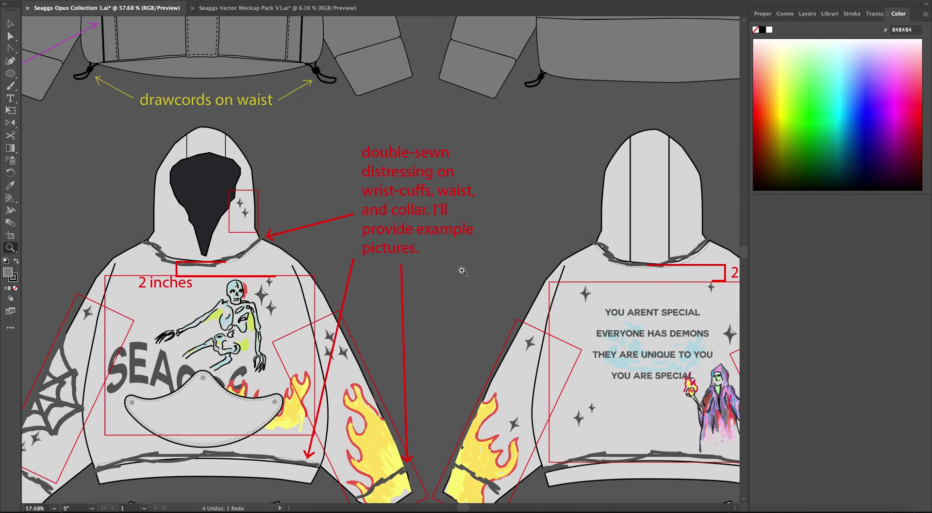
pyautogui.hscroll(-5, 461, 271)
pyautogui.scroll(-2, 462, 272)
pyautogui.press('v')
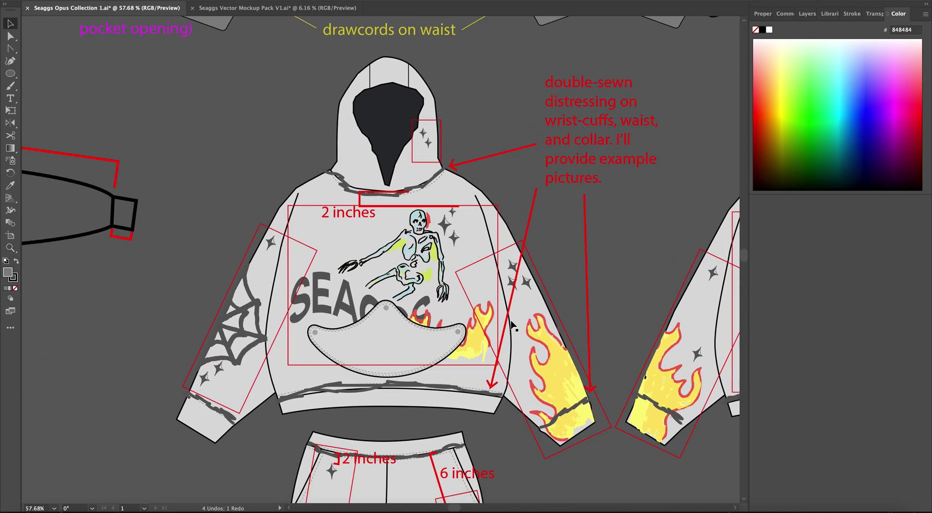
pyautogui.moveTo(464, 395); pyautogui.dragTo(512, 426)
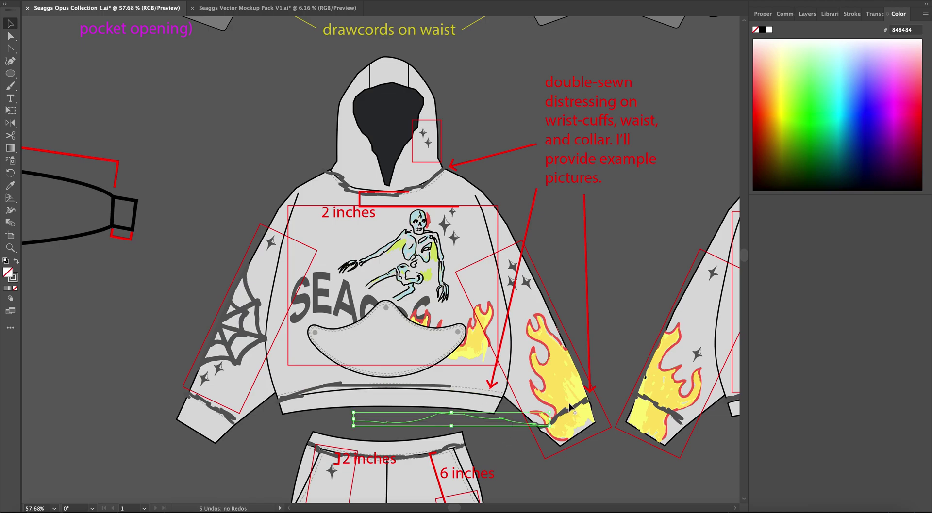
pyautogui.moveTo(421, 193); pyautogui.dragTo(434, 246)
pyautogui.hotkey('ctrl', 'z')
pyautogui.hotkey('ctrl', 'z')
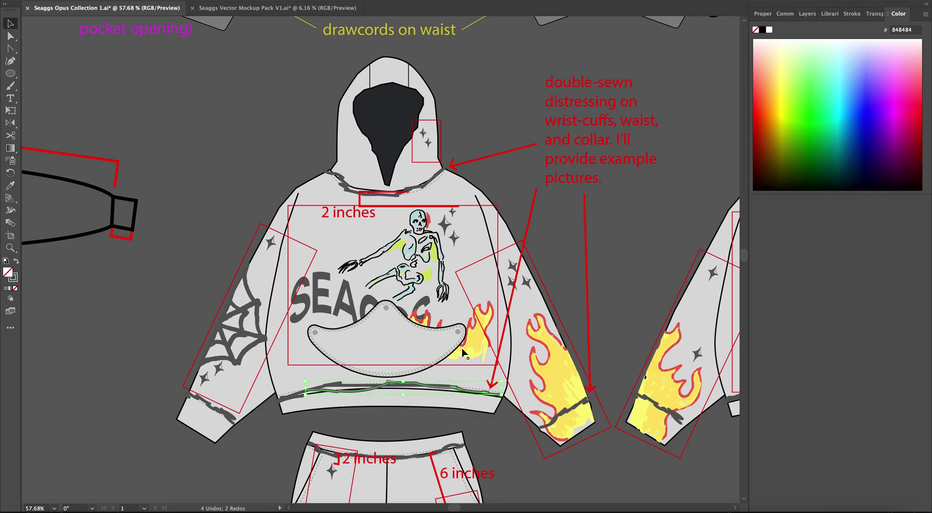
# Try to move the curved front pocket of the white hoodie, and undo the move
pyautogui.click(571, 286)
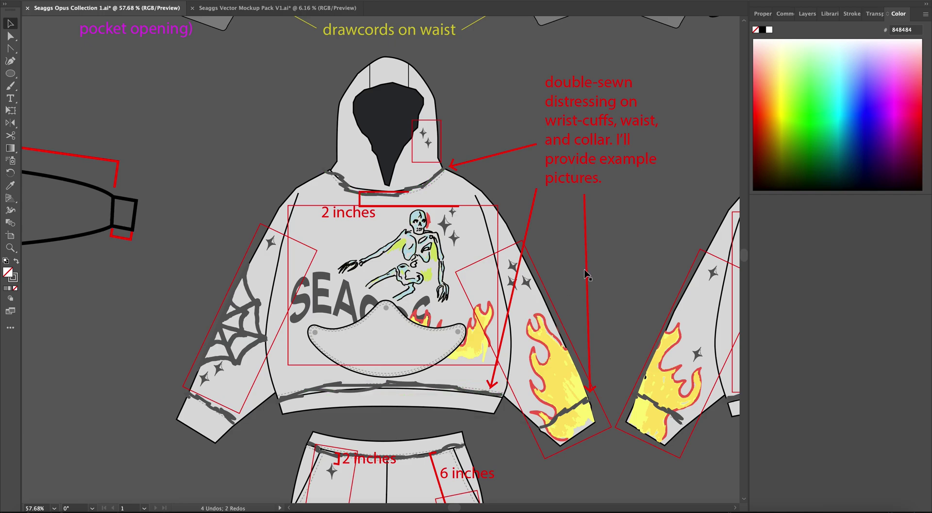
pyautogui.moveTo(398, 354); pyautogui.dragTo(448, 333)
pyautogui.press('super+z')
# Try to move the spider web graphic off the white hoodie's sleeve, and undo the changes
pyautogui.moveTo(243, 326)
pyautogui.mouseDown()
pyautogui.moveTo(282, 320)
pyautogui.moveTo(184, 291)
pyautogui.moveTo(243, 325)
pyautogui.mouseUp()
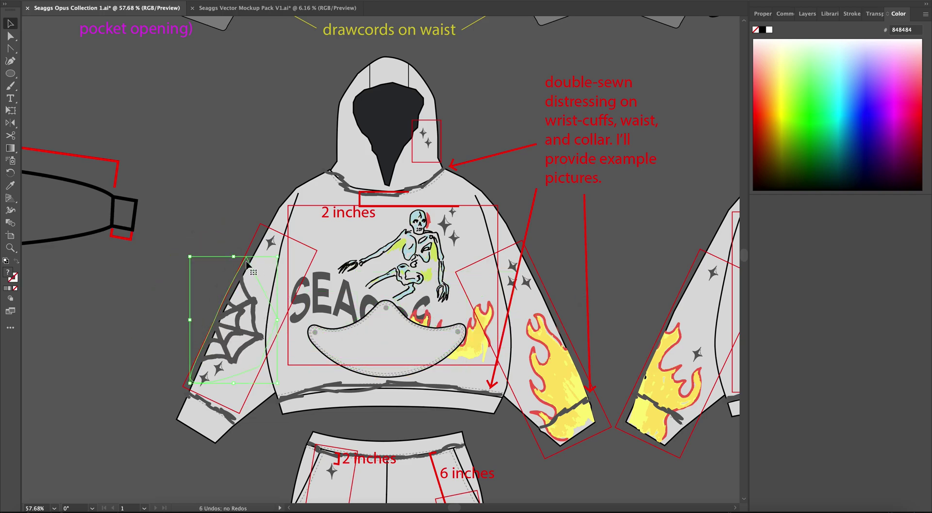
pyautogui.rightClick(221, 325)
pyautogui.click(149, 290)
pyautogui.hotkey('ctrl', 'z')
pyautogui.hotkey('ctrl', 'z')
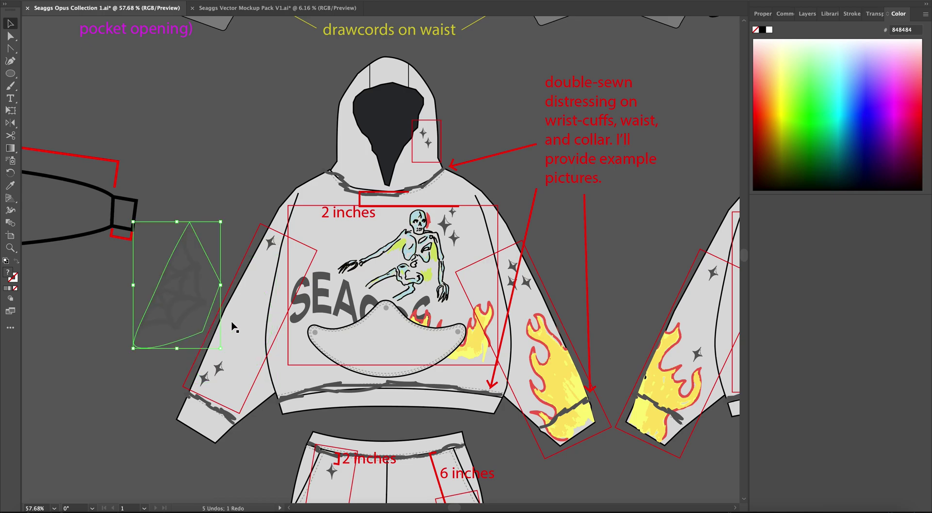
# Release the clipping mask of the spider web graphic on the white hoodie's front sleeve
pyautogui.rightClick(242, 330)
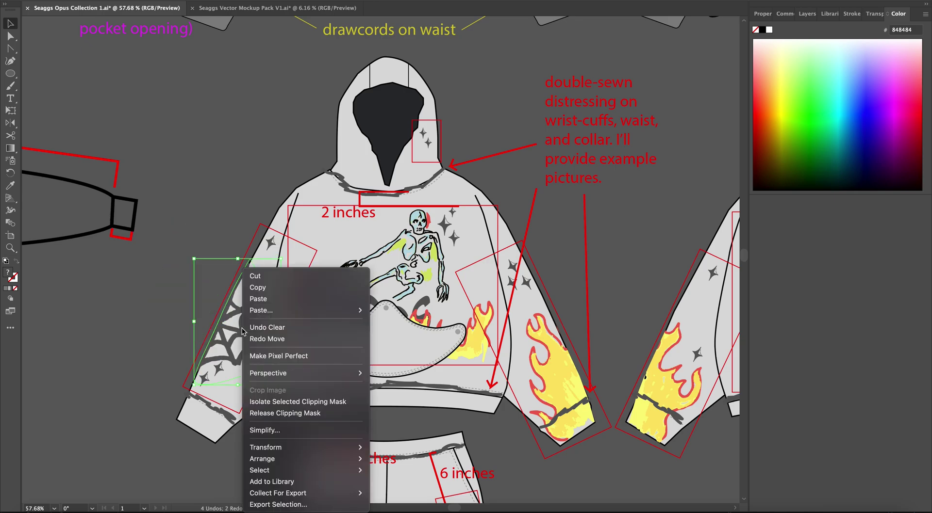
pyautogui.click(318, 414)
pyautogui.press('z')
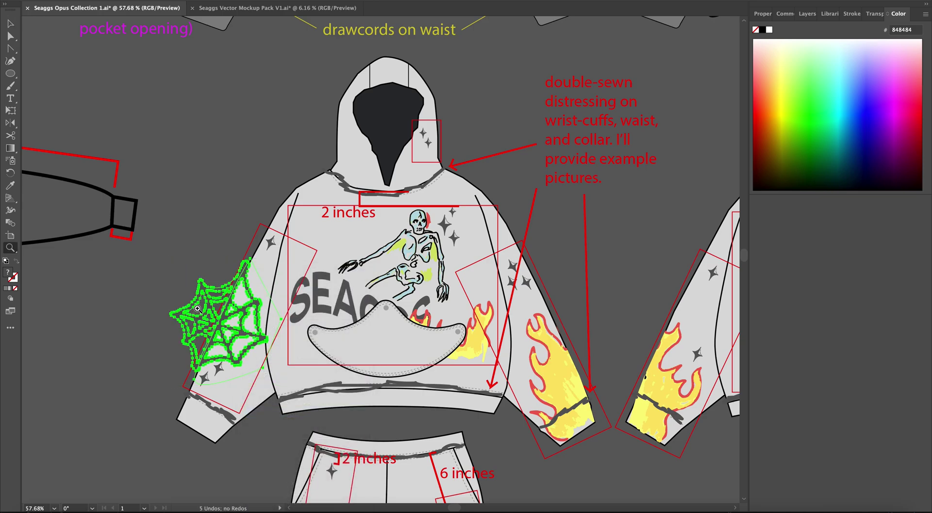
# Select the unfilled clipping shape that follows the sleeve's outer edge over the released spider web
pyautogui.press('v')
pyautogui.moveTo(198, 308); pyautogui.dragTo(357, 307)
pyautogui.click(217, 307)
pyautogui.press('z')
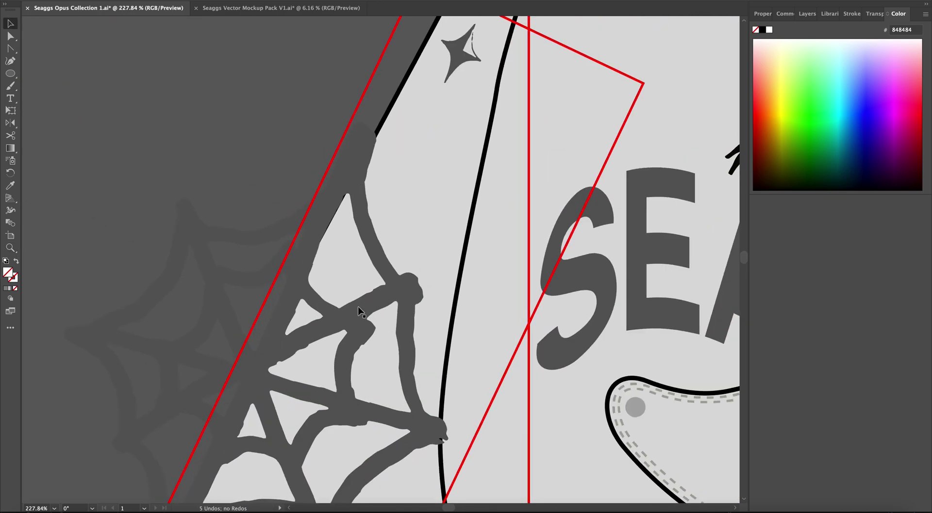
pyautogui.press('v')
pyautogui.click(373, 224)
pyautogui.click(380, 162)
pyautogui.click(376, 128)
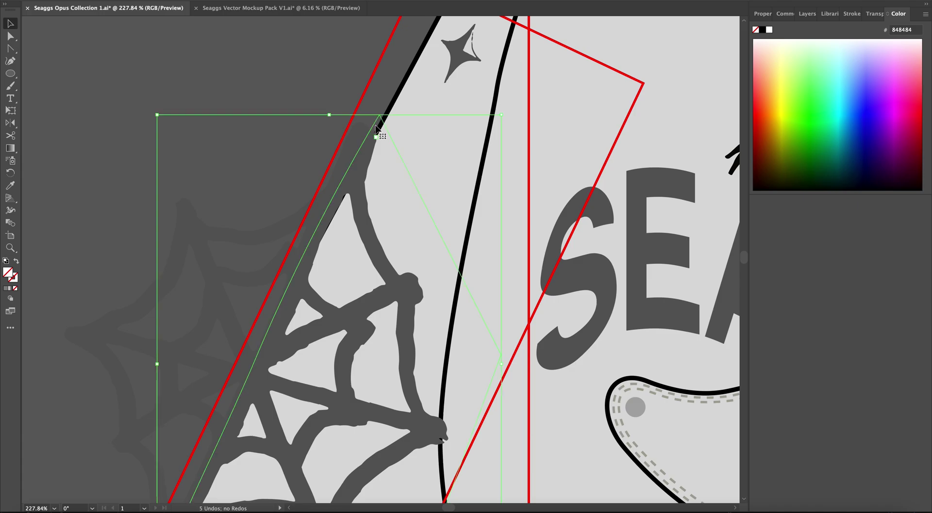
pyautogui.press('z')
pyautogui.moveTo(414, 249); pyautogui.dragTo(463, 252)
pyautogui.moveTo(287, 273); pyautogui.dragTo(189, 274)
pyautogui.press('v')
pyautogui.scroll(-5, 406, 288)
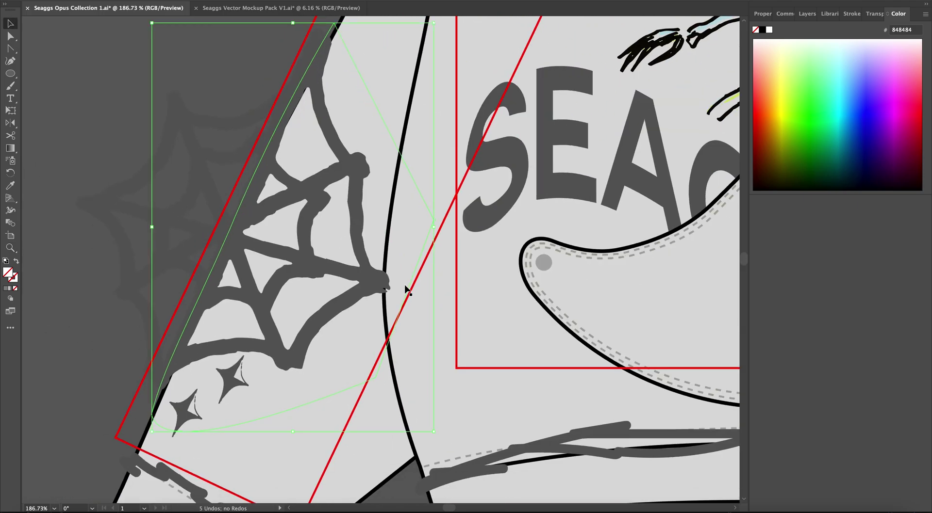
pyautogui.press('z')
pyautogui.moveTo(408, 292); pyautogui.dragTo(318, 291)
pyautogui.press('v')
# Set the color of Layer 1 to Medium Blue in its layer options
pyautogui.click(818, 18)
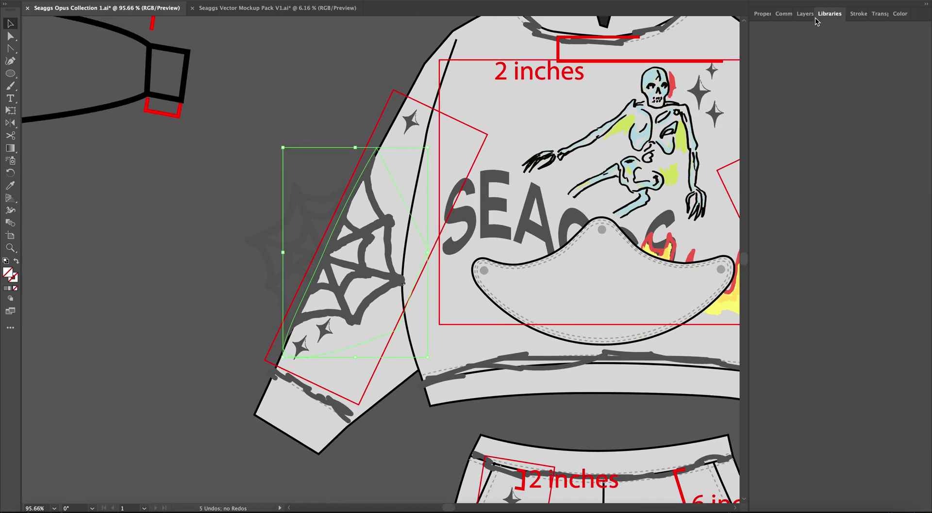
pyautogui.click(810, 17)
pyautogui.click(804, 15)
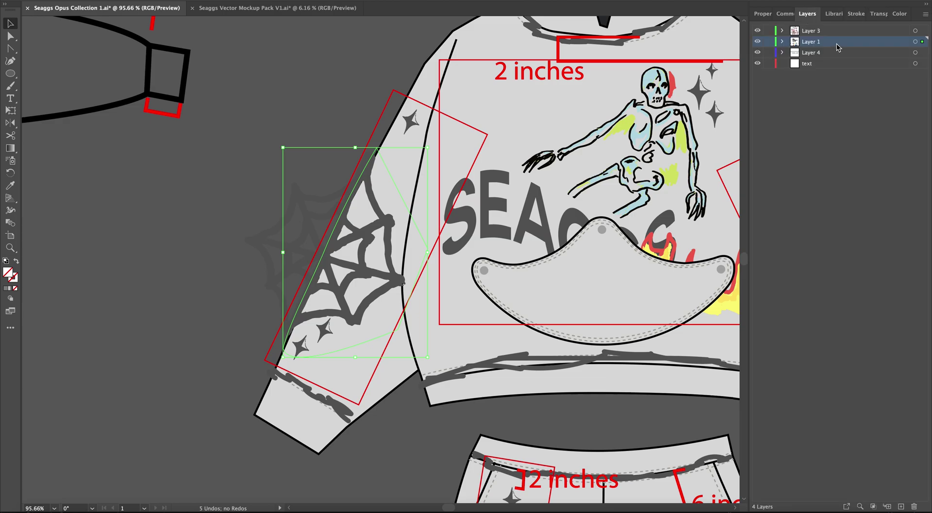
pyautogui.doubleClick(843, 43)
pyautogui.click(369, 187)
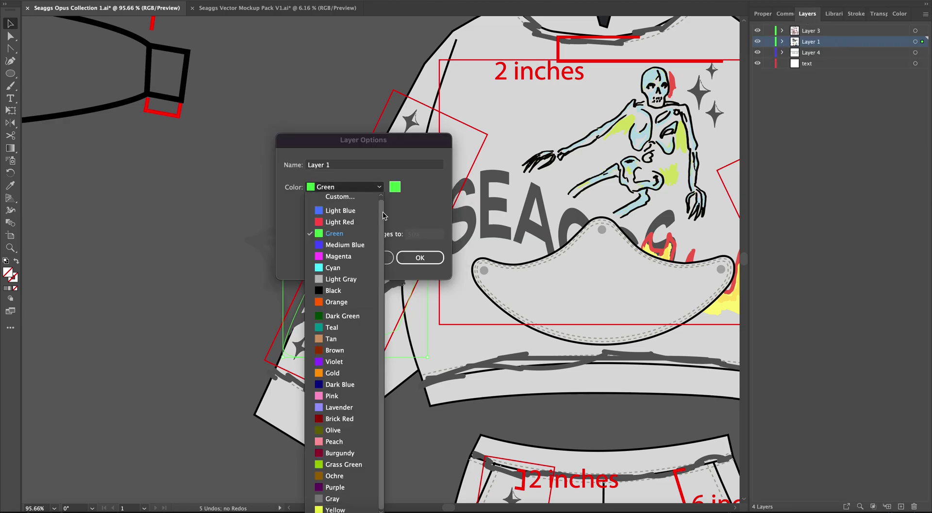
pyautogui.click(362, 245)
pyautogui.click(414, 259)
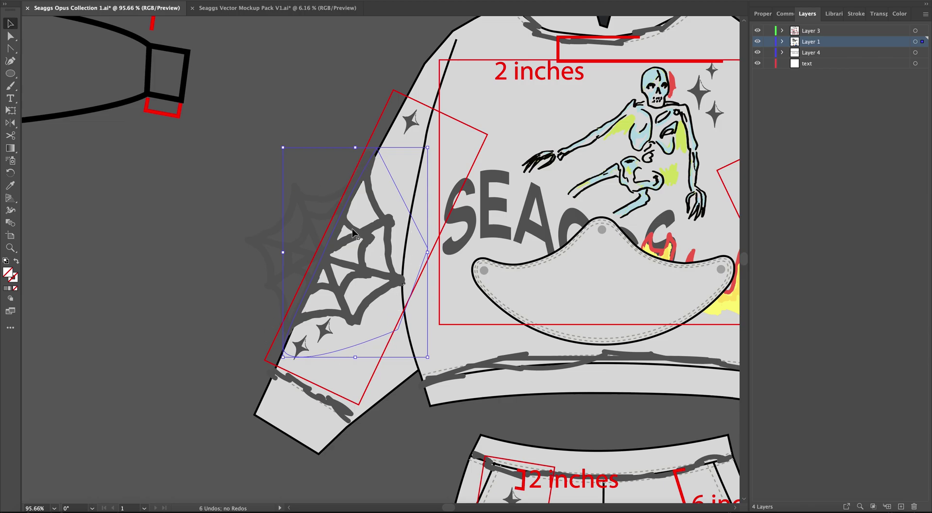
# Add the spider web to the selected clipping shape, make a clipping mask from both, and deselect everything
pyautogui.keyDown('shift'); pyautogui.click(267, 234); pyautogui.keyUp('shift')
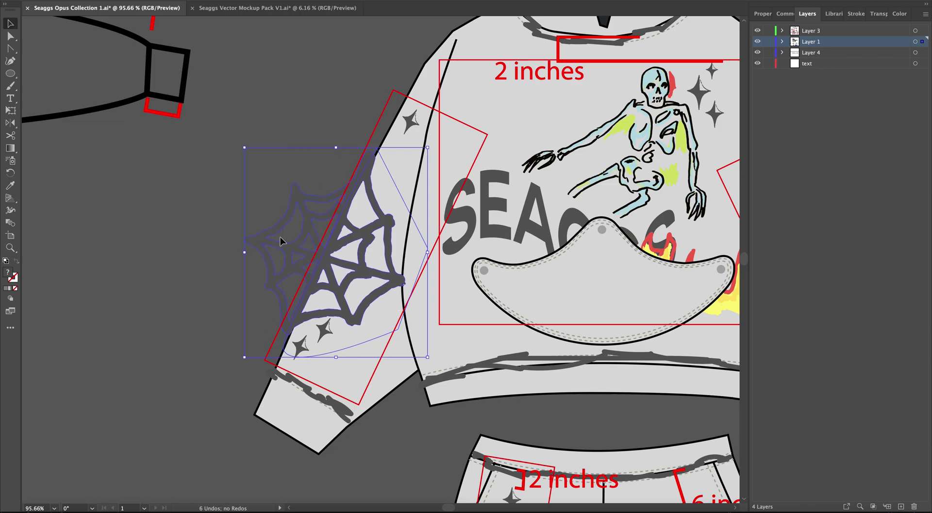
pyautogui.rightClick(331, 254)
pyautogui.click(387, 407)
pyautogui.press('super+shift+a')
# Examine the front and back mockups of the white sweatsuit, from the hoodie down to the pants graphics
pyautogui.press('z')
pyautogui.moveTo(507, 192); pyautogui.dragTo(384, 217)
pyautogui.hscroll(3, 387, 217)
pyautogui.hscroll(2, 387, 217)
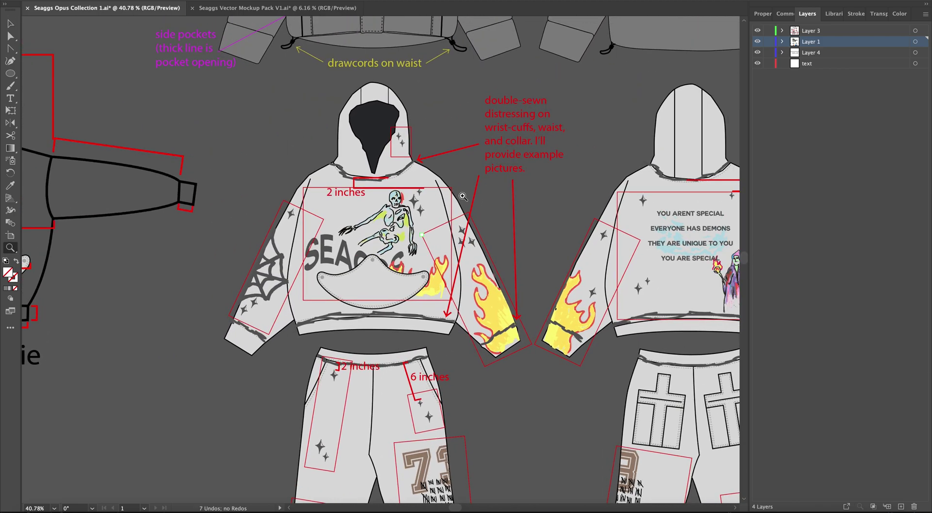
pyautogui.moveTo(463, 197); pyautogui.dragTo(411, 207)
pyautogui.scroll(-4, 411, 208)
pyautogui.hscroll(4, 411, 207)
pyautogui.scroll(-3, 309, 310)
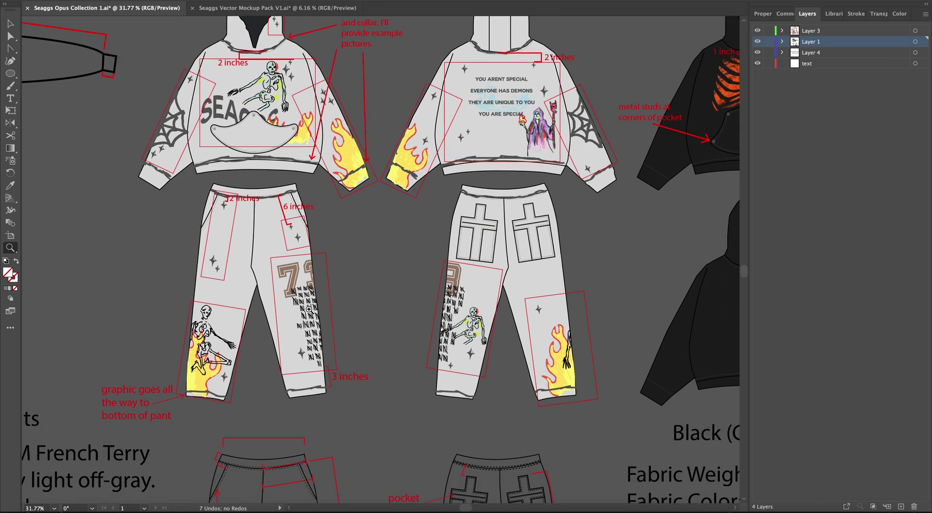
# Examine the black hoodie's front mockup, from the rib cage graphic and SEAGGS lettering down to the studded pocket
pyautogui.hscroll(6, 460, 269)
pyautogui.scroll(2, 460, 269)
pyautogui.hscroll(5, 459, 269)
pyautogui.scroll(2, 460, 269)
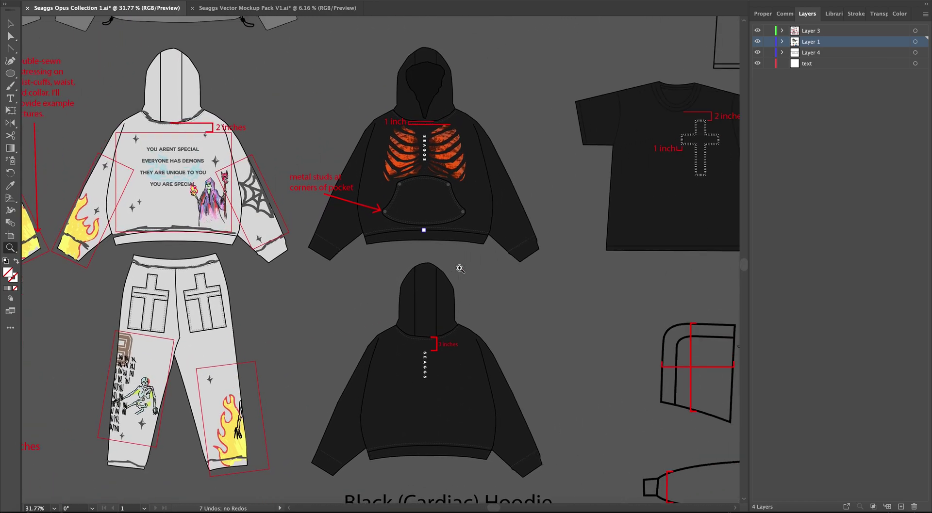
pyautogui.click(377, 168)
pyautogui.press('v')
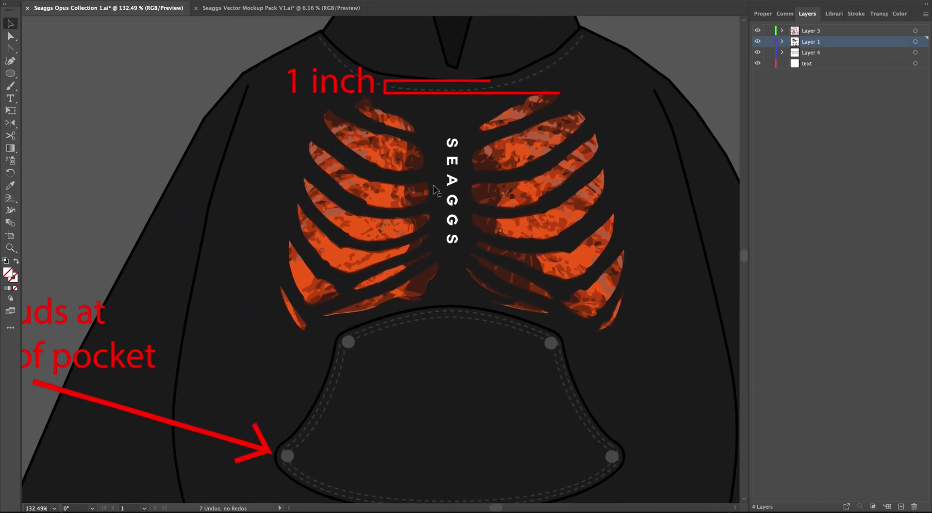
pyautogui.click(387, 222)
pyautogui.hotkey('ctrl', 'z')
pyautogui.press('z')
pyautogui.moveTo(480, 264); pyautogui.dragTo(442, 266)
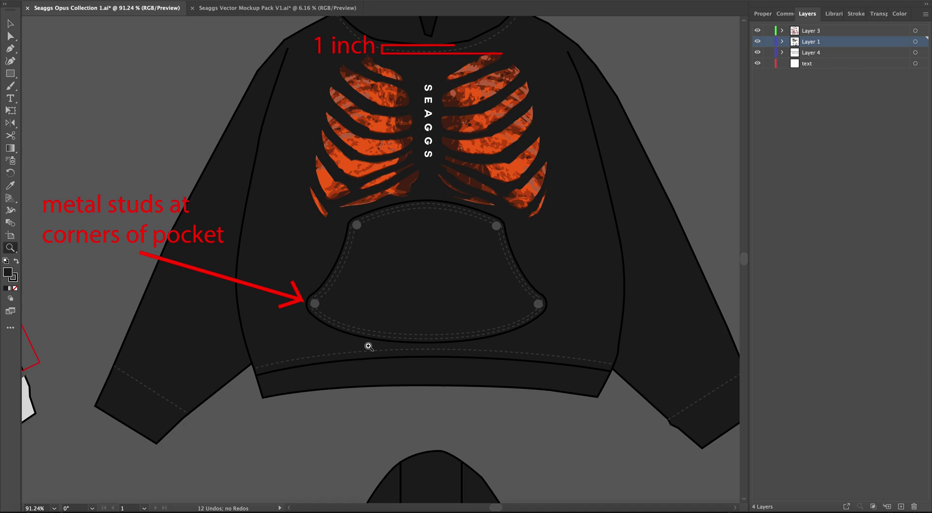
pyautogui.press('v')
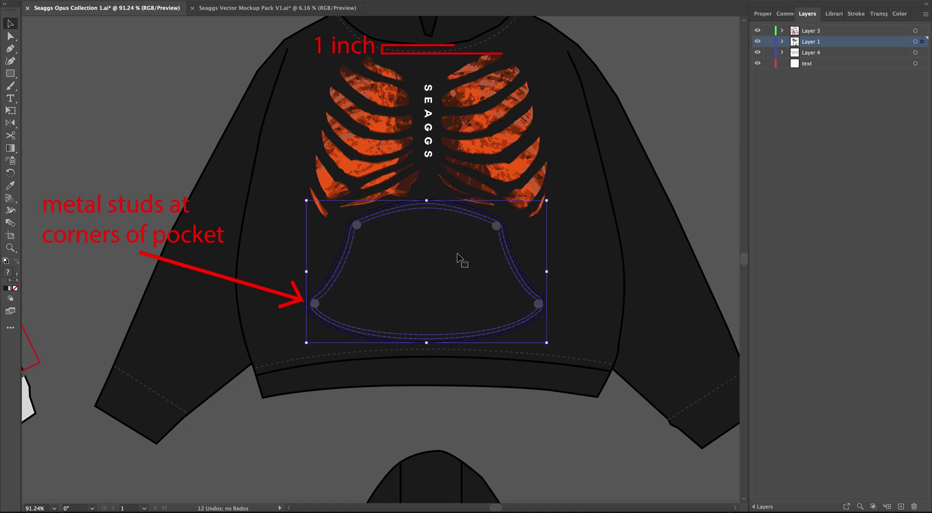
pyautogui.hscroll(2, 552, 229)
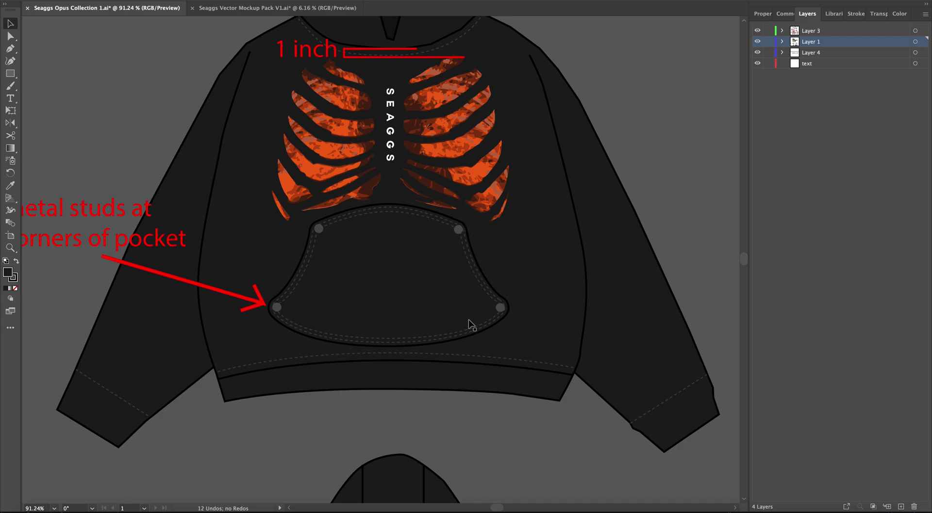
# Examine the black T-shirt mockups, including the front's stitched cross and its placement measurements
pyautogui.press('z')
pyautogui.moveTo(481, 273); pyautogui.dragTo(389, 284)
pyautogui.scroll(2, 388, 282)
pyautogui.hscroll(10, 388, 283)
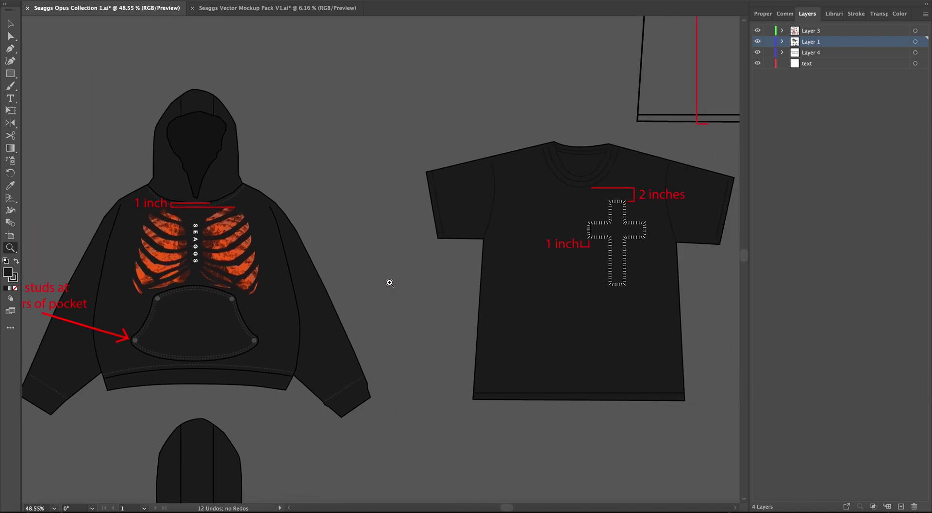
pyautogui.scroll(-4, 350, 283)
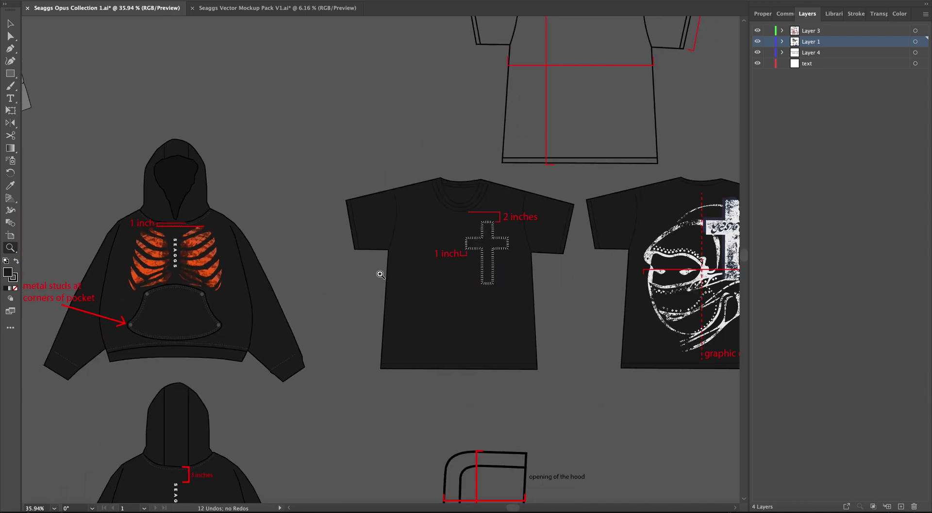
pyautogui.scroll(2, 378, 272)
pyautogui.moveTo(351, 232); pyautogui.dragTo(569, 219)
pyautogui.moveTo(461, 147); pyautogui.dragTo(362, 160)
# Draw a curved line below the T-shirt's front collar from shoulder to shoulder with the Pen tool and remove its fill
pyautogui.press('p')
pyautogui.press('z')
pyautogui.moveTo(427, 181); pyautogui.dragTo(512, 139)
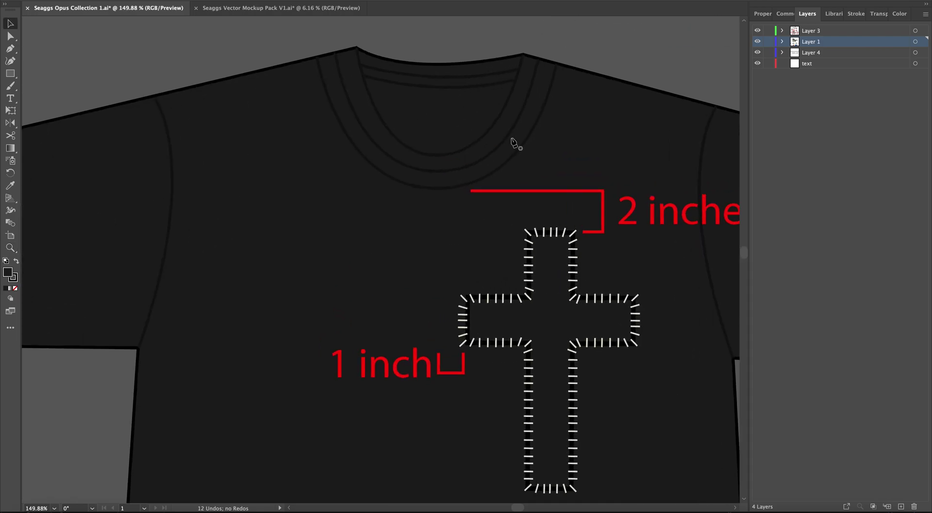
pyautogui.press('p')
pyautogui.moveTo(434, 206); pyautogui.dragTo(550, 207)
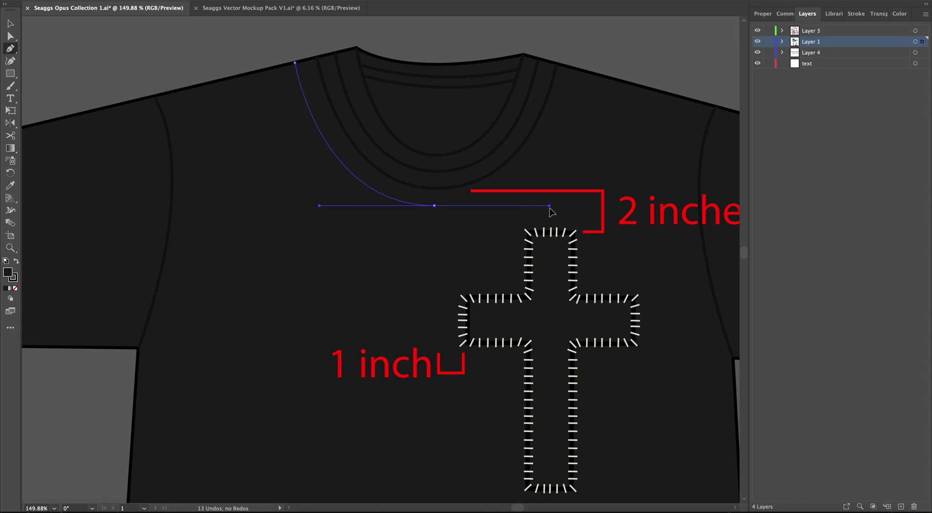
pyautogui.click(576, 70)
pyautogui.press('z')
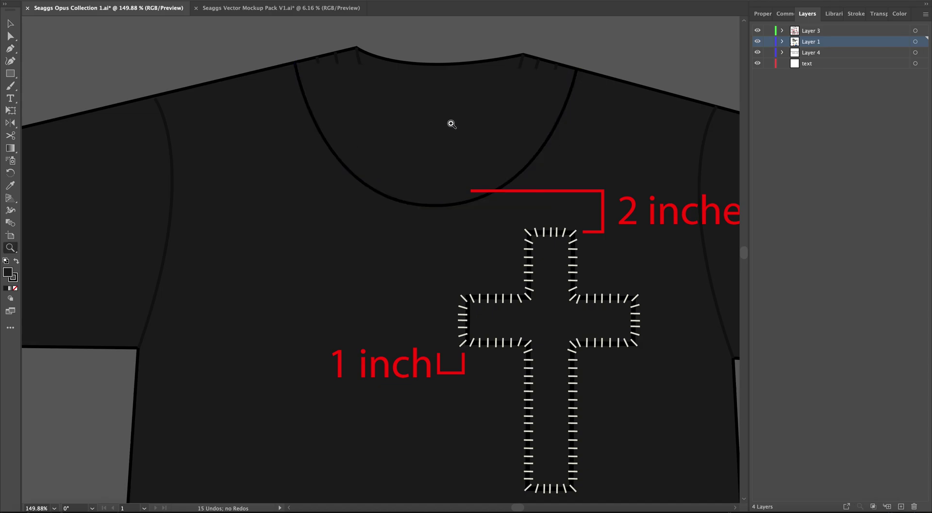
pyautogui.press('v')
pyautogui.click(15, 288)
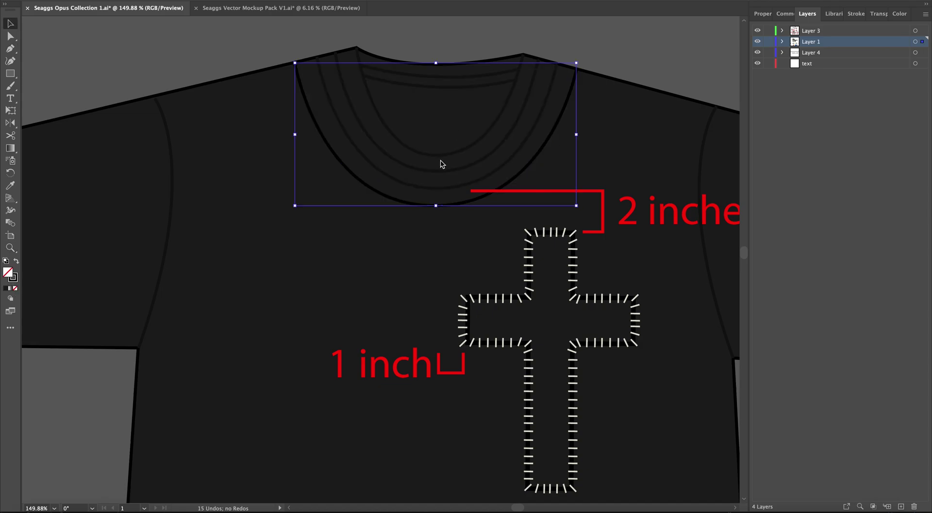
# Examine the stitched cross on the T-shirt's chest up close, including its individual stitch lines
pyautogui.press('z')
pyautogui.keyDown('alt'); pyautogui.click(436, 165); pyautogui.keyUp('alt')
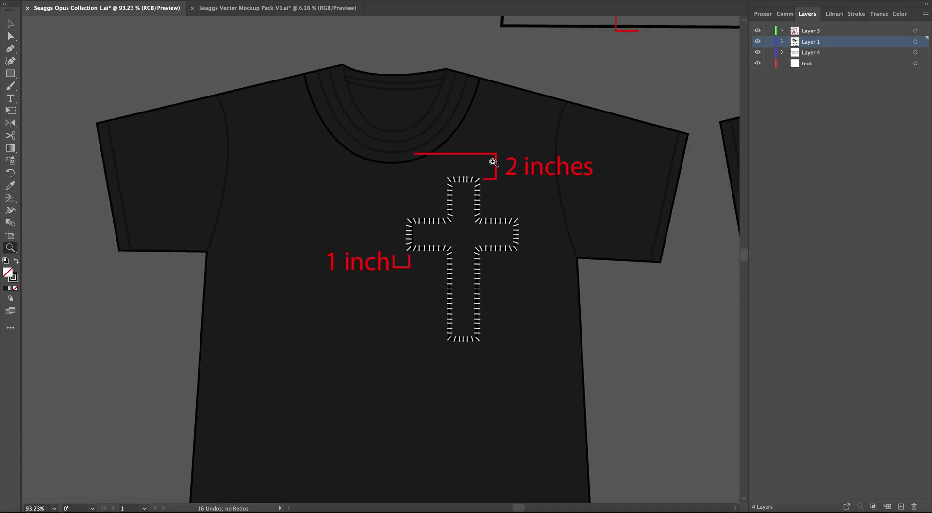
pyautogui.hscroll(3, 492, 162)
pyautogui.scroll(-4, 362, 153)
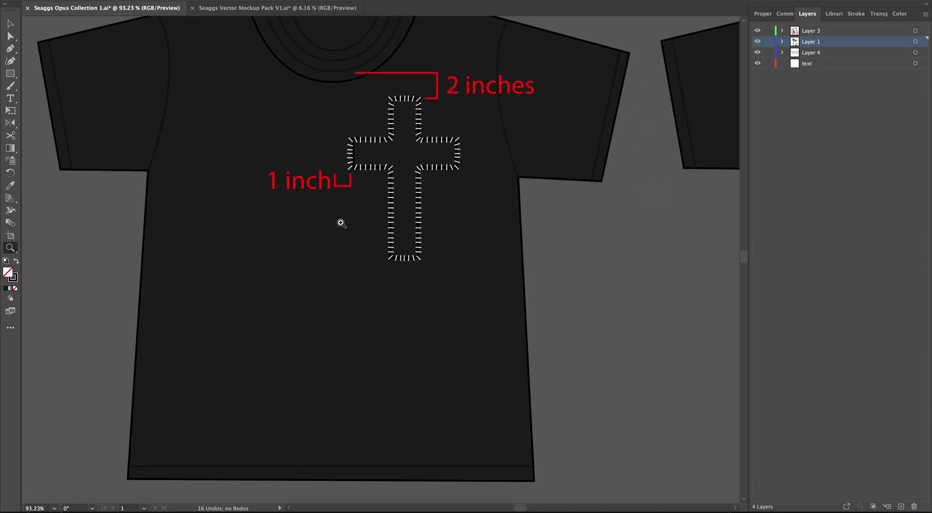
pyautogui.scroll(4, 341, 223)
pyautogui.moveTo(404, 211); pyautogui.dragTo(663, 225)
pyautogui.scroll(-3, 366, 270)
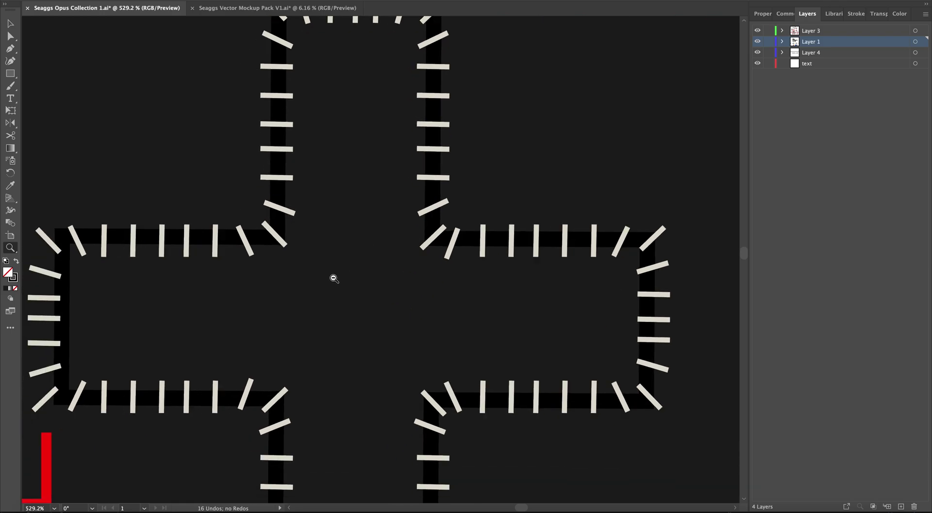
pyautogui.moveTo(333, 279); pyautogui.dragTo(199, 307)
pyautogui.moveTo(352, 242); pyautogui.dragTo(506, 245)
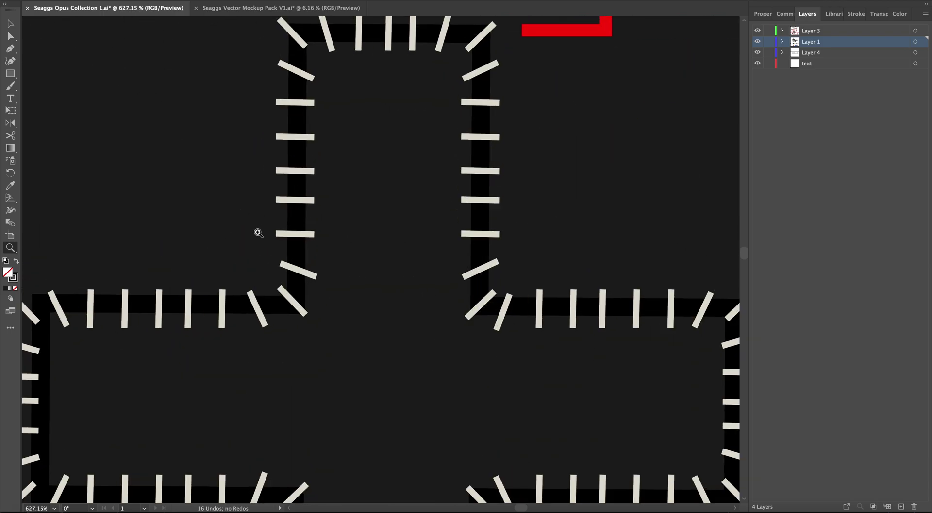
# Try pulling two individual stitches away from the upper arm of the cross, and undo both moves
pyautogui.press('v')
pyautogui.moveTo(295, 235); pyautogui.dragTo(149, 200)
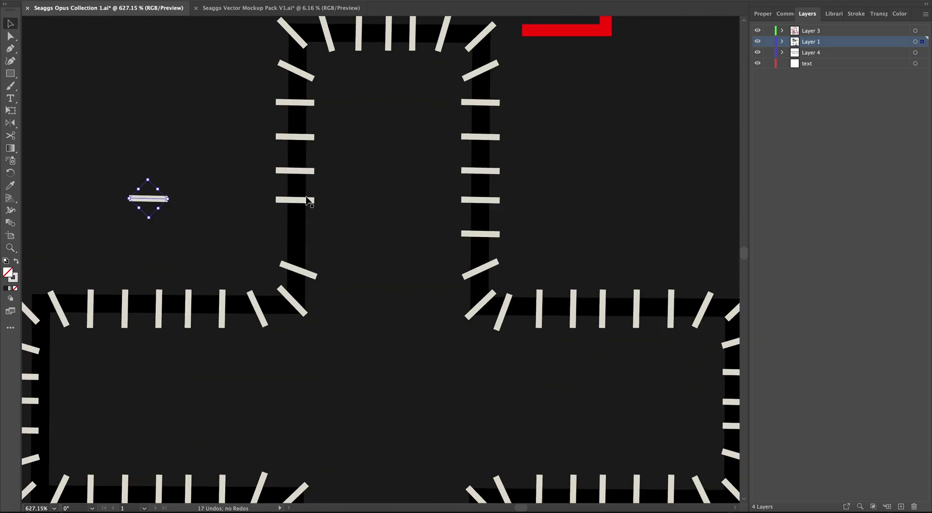
pyautogui.moveTo(298, 199); pyautogui.dragTo(185, 123)
pyautogui.press('z')
pyautogui.moveTo(330, 186); pyautogui.dragTo(196, 187)
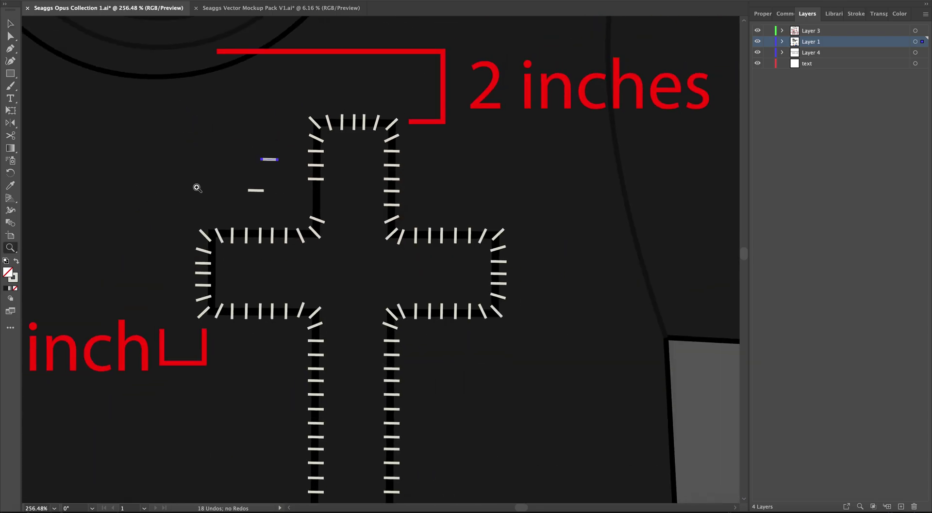
pyautogui.scroll(-2, 329, 252)
pyautogui.scroll(-2, 329, 253)
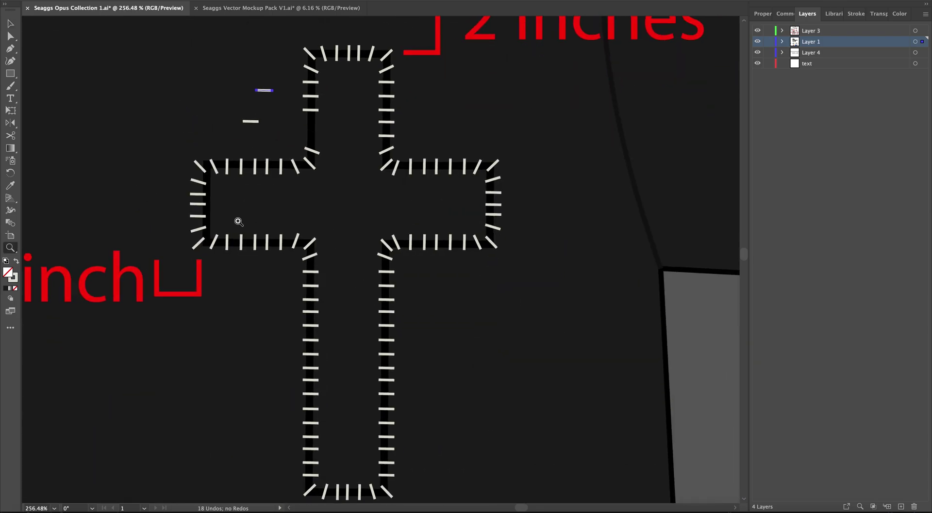
pyautogui.scroll(4, 238, 223)
pyautogui.press('super+z')
pyautogui.press('super+z')
# Pull the back T-shirt mockup apart, moving its body, cross and lettering away from the masked face graphic
pyautogui.moveTo(386, 185); pyautogui.dragTo(164, 217)
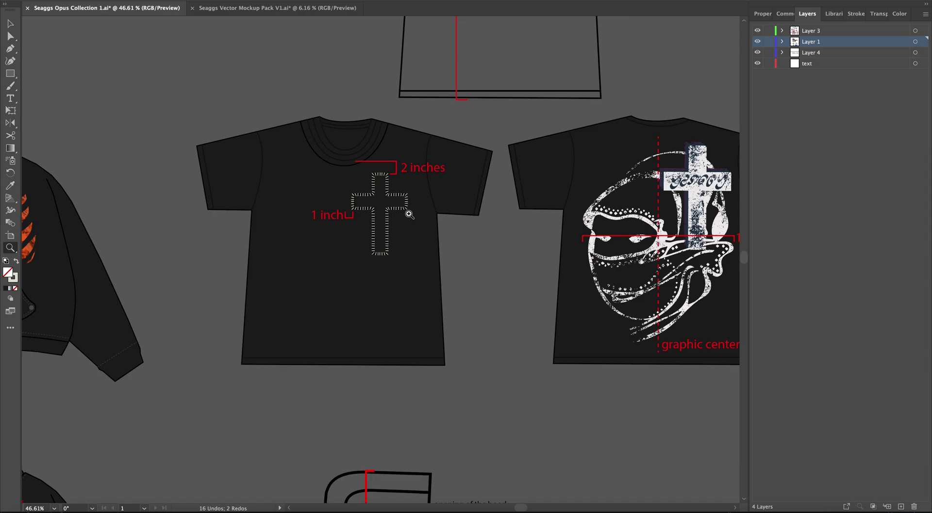
pyautogui.scroll(2, 409, 214)
pyautogui.hscroll(8, 409, 214)
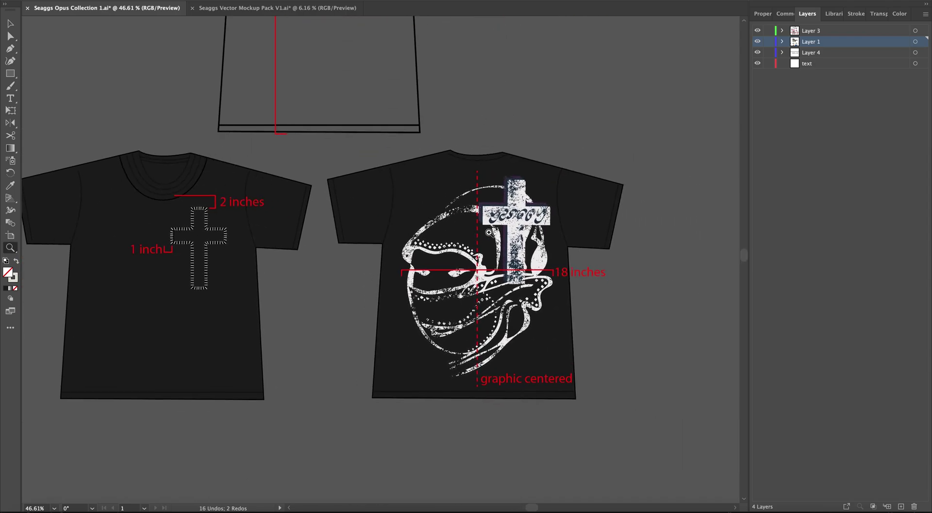
pyautogui.moveTo(490, 233); pyautogui.dragTo(537, 118)
pyautogui.press('v')
pyautogui.hotkey('ctrl', 'shift', 'z')
pyautogui.hotkey('ctrl', 'shift', 'z')
pyautogui.press('z')
pyautogui.moveTo(436, 204); pyautogui.dragTo(241, 253)
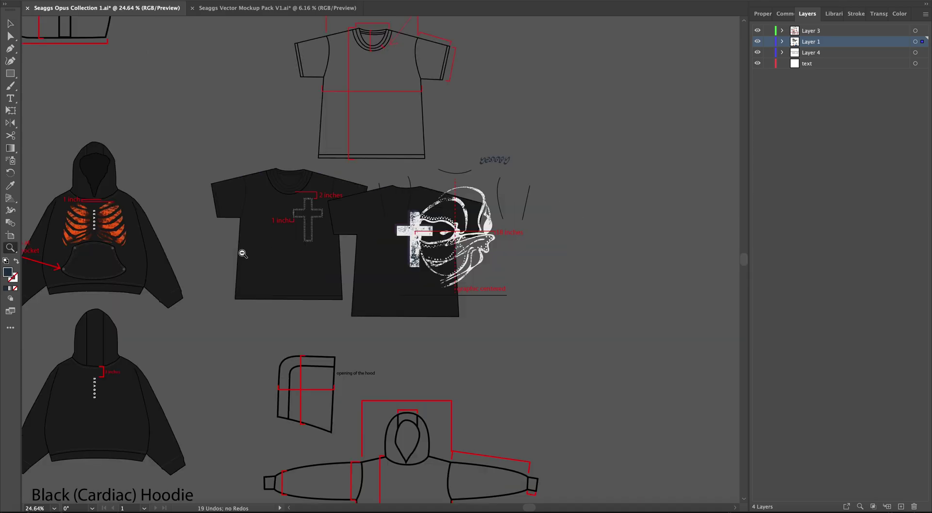
# Copy the front and back puffer jackets from Seaggs Vector Mockup Pack V1 into the tech pack beside the Armored Puffer
pyautogui.scroll(4, 242, 253)
pyautogui.hscroll(-10, 242, 253)
pyautogui.scroll(-3, 243, 253)
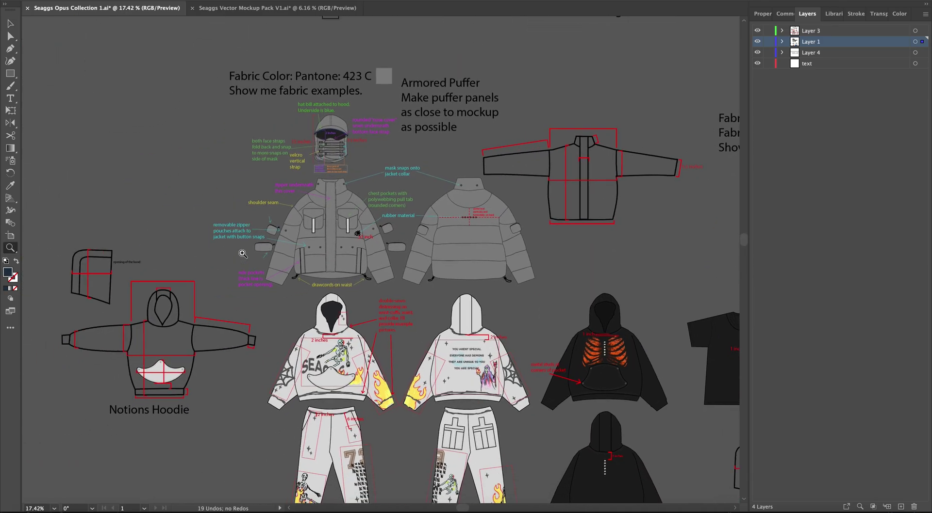
pyautogui.press('v')
pyautogui.click(282, 9)
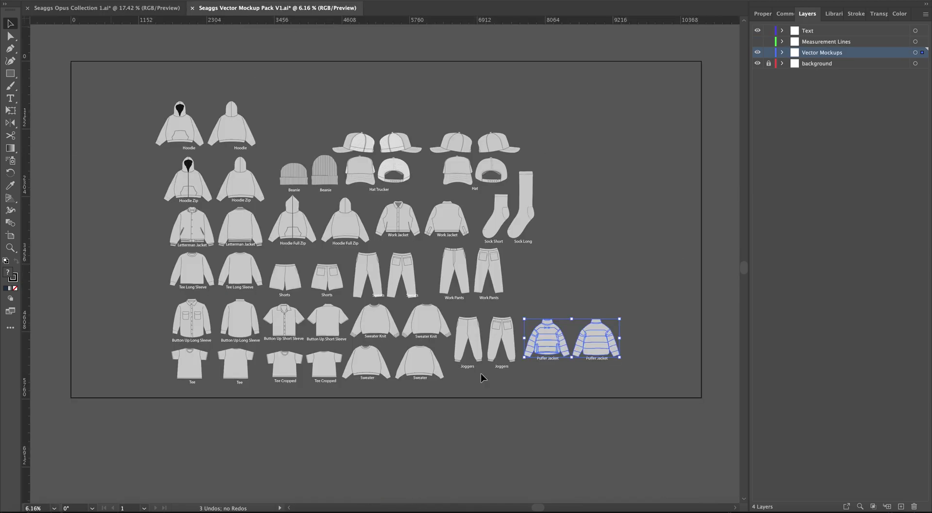
pyautogui.moveTo(499, 306); pyautogui.dragTo(652, 237)
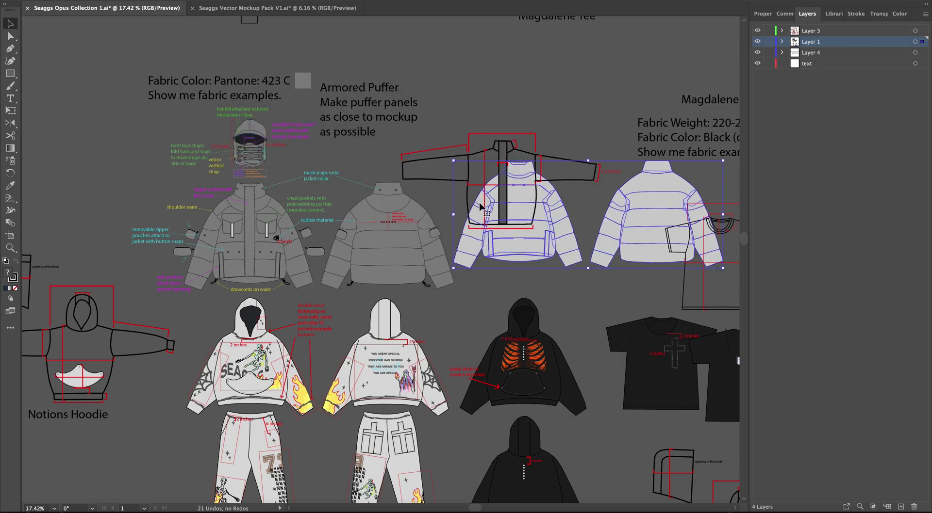
pyautogui.press('z')
pyautogui.moveTo(477, 202); pyautogui.dragTo(561, 203)
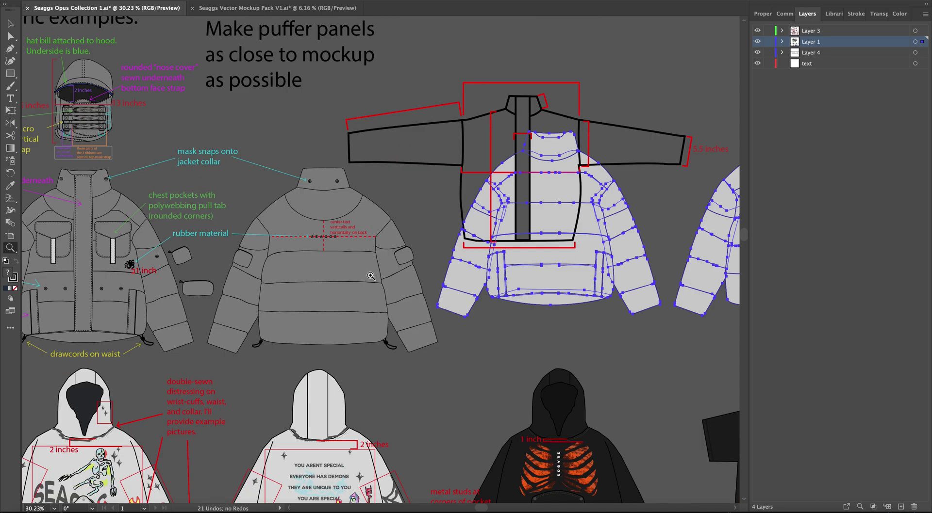
pyautogui.press('v')
pyautogui.click(421, 210)
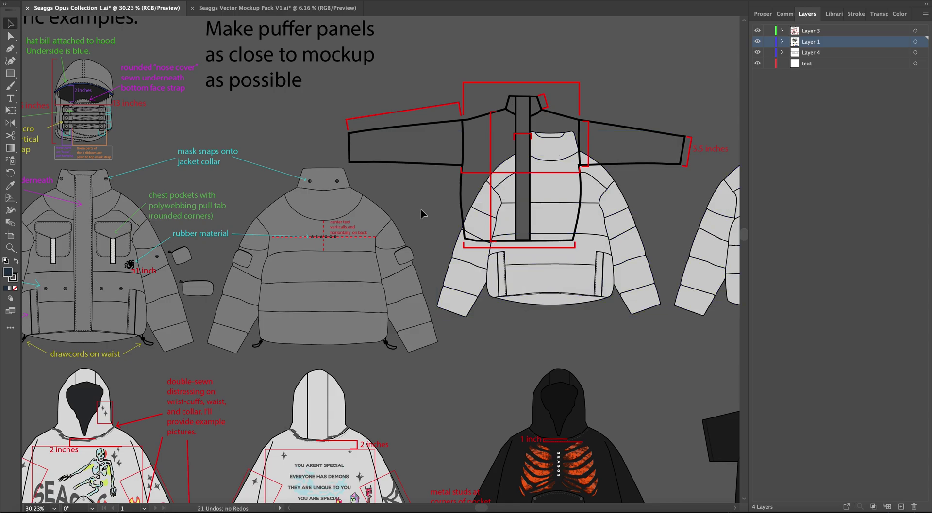
pyautogui.moveTo(93, 217); pyautogui.dragTo(173, 241)
pyautogui.press('super+z')
pyautogui.click(245, 137)
pyautogui.scroll(3, 245, 137)
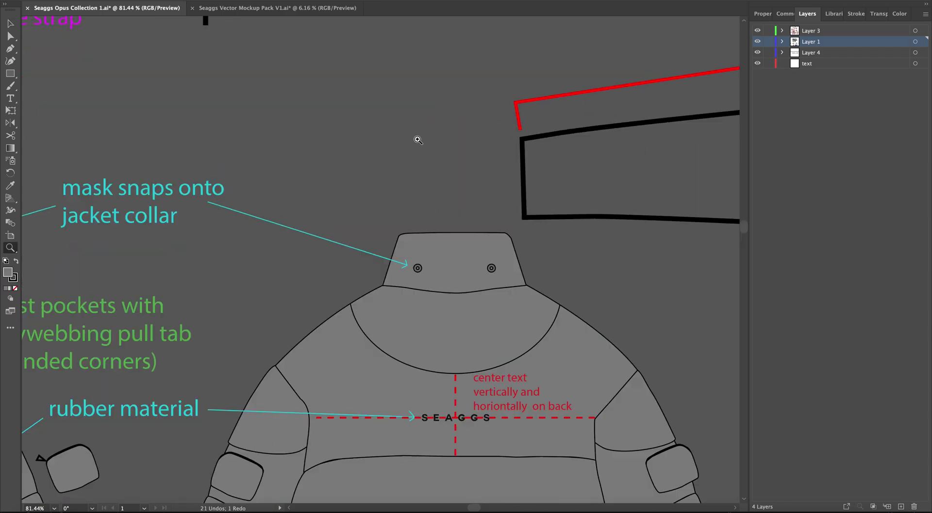
pyautogui.press('l')
pyautogui.moveTo(295, 84); pyautogui.dragTo(429, 189)
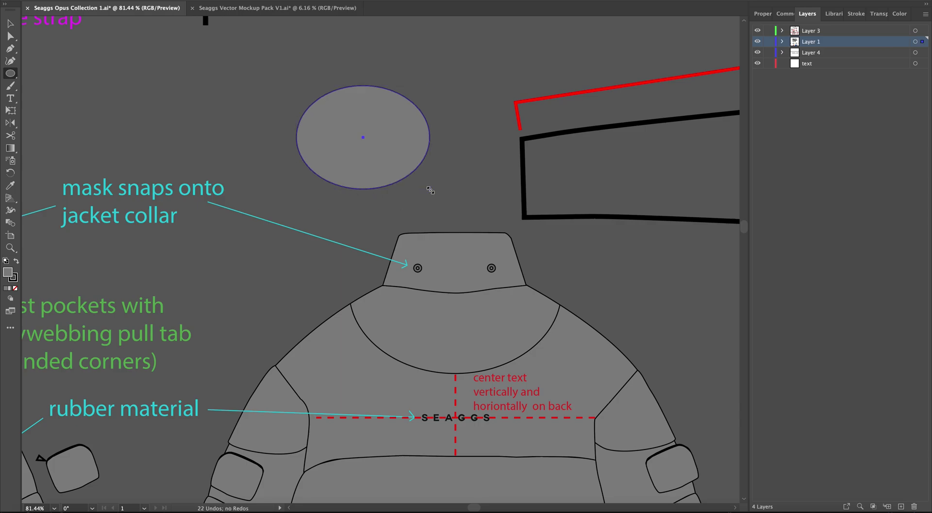
pyautogui.hotkey('ctrl', 'z')
# Draw a gray square above the Armored Puffer's back collar and round its corners slightly
pyautogui.press('m')
pyautogui.moveTo(308, 65); pyautogui.dragTo(456, 212)
pyautogui.press('v')
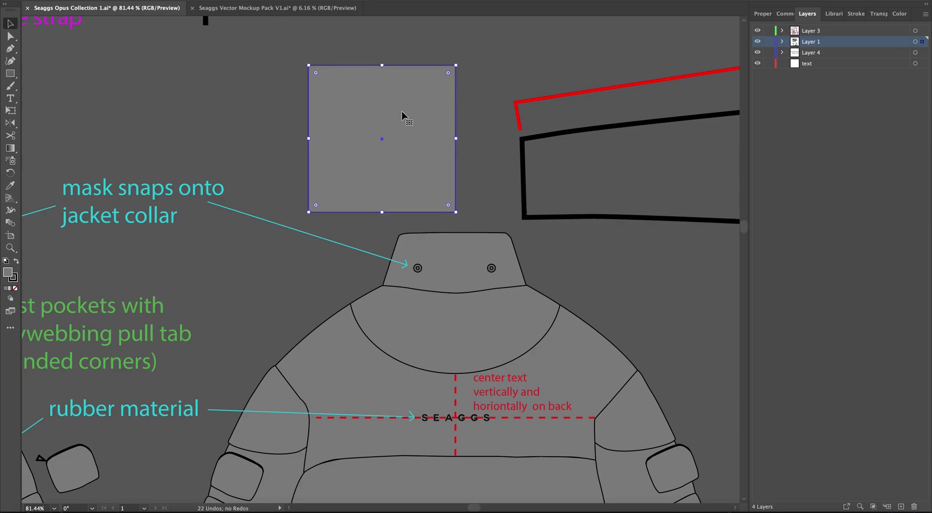
pyautogui.click(485, 115)
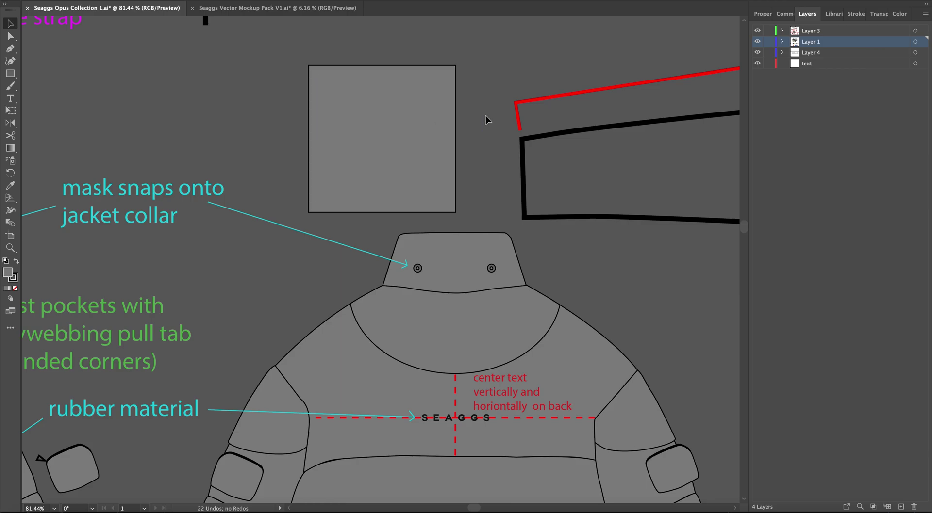
pyautogui.click(447, 70)
pyautogui.moveTo(449, 72); pyautogui.dragTo(441, 79)
pyautogui.hotkey('ctrl', 'shift', 'a')
# Draw a V-shaped flap line between the upper corners of the rounded square, with its point on the vertical centerline
pyautogui.press('p')
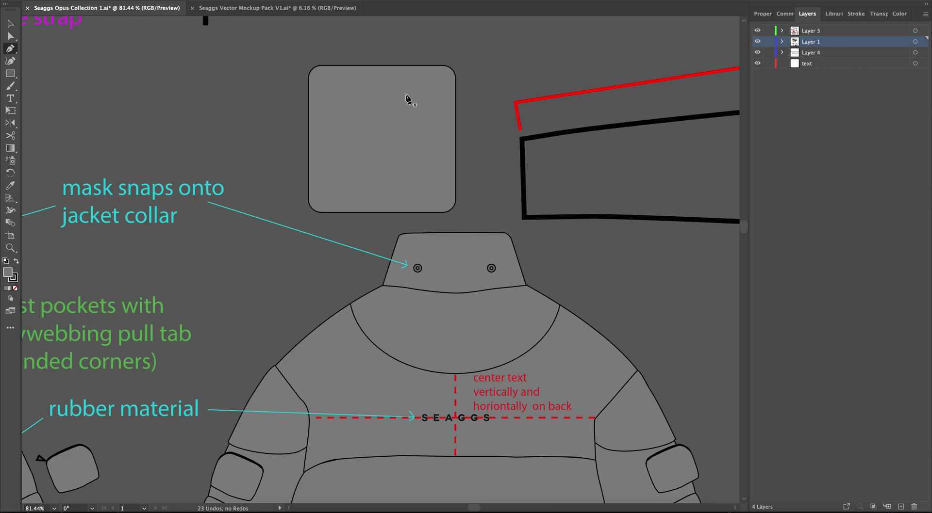
pyautogui.click(313, 70)
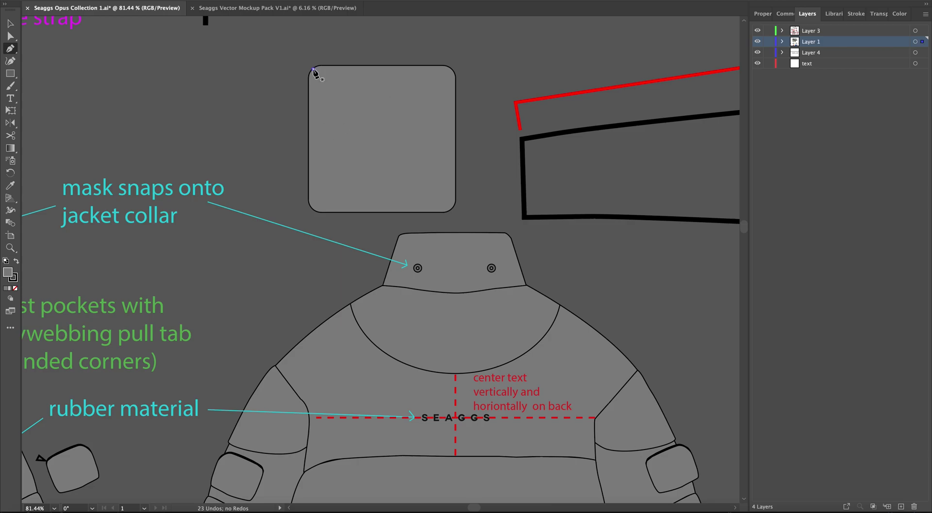
pyautogui.click(381, 115)
pyautogui.click(453, 70)
pyautogui.press('v')
# Draw a small circle as a button just above the point of the pocket flap and deselect it
pyautogui.press('l')
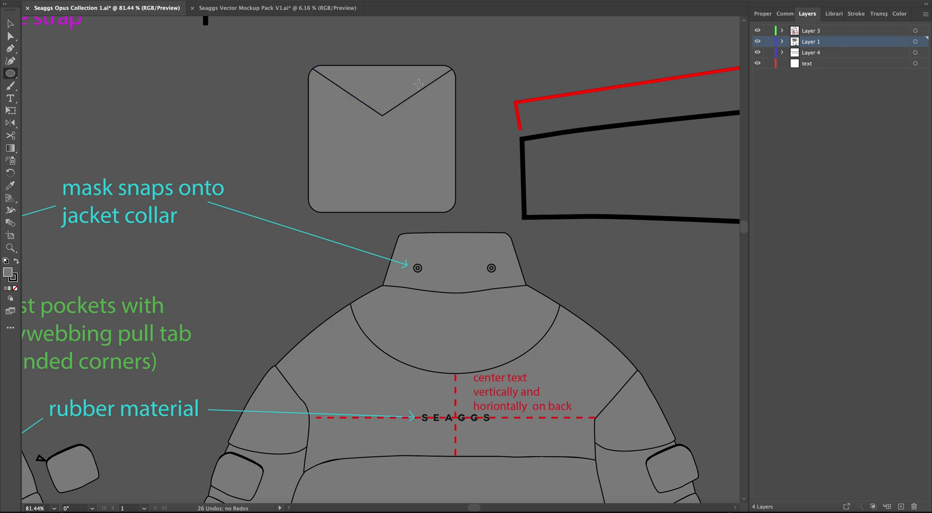
pyautogui.moveTo(380, 98)
pyautogui.mouseDown()
pyautogui.moveTo(447, 101)
pyautogui.moveTo(399, 100)
pyautogui.mouseUp()
pyautogui.press('v')
pyautogui.press('super+shift+a')
pyautogui.press('z')
pyautogui.press('v')
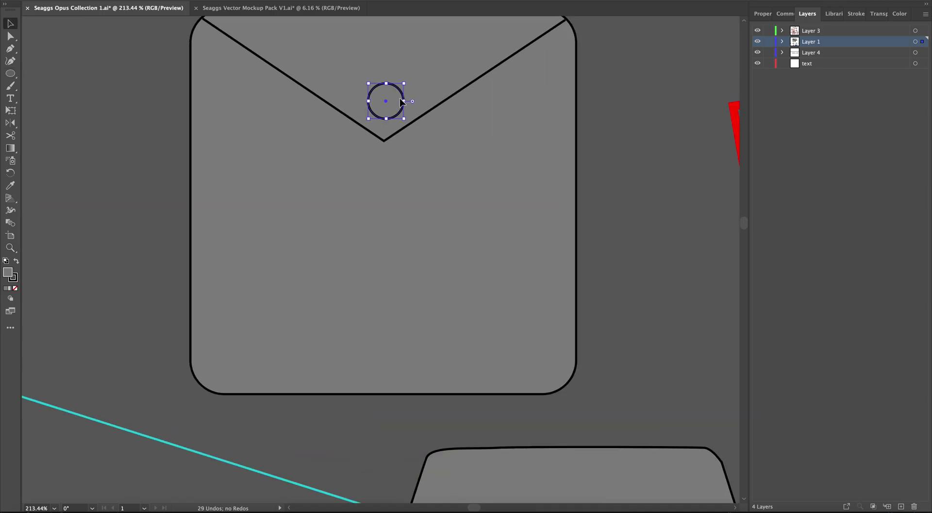
pyautogui.press('super+shift+a')
# Select the whole flap pocket with its button and move it onto the lower back panels of the gray Armored Puffer
pyautogui.press('z')
pyautogui.click(240, 172)
pyautogui.moveTo(421, 158); pyautogui.dragTo(231, 173)
pyautogui.moveTo(436, 186); pyautogui.dragTo(199, 188)
pyautogui.moveTo(367, 206); pyautogui.dragTo(408, 179)
pyautogui.press('v')
pyautogui.click(468, 159)
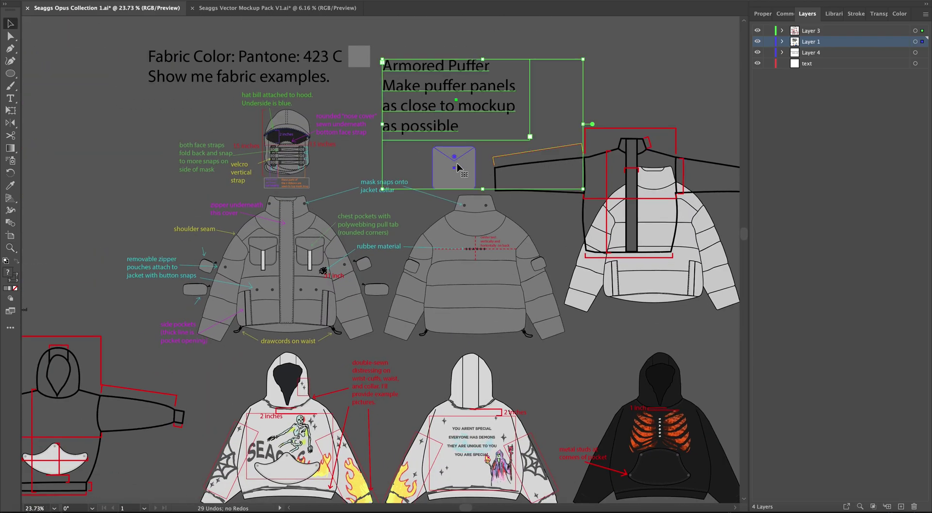
pyautogui.press('super+shift+a')
pyautogui.click(447, 154)
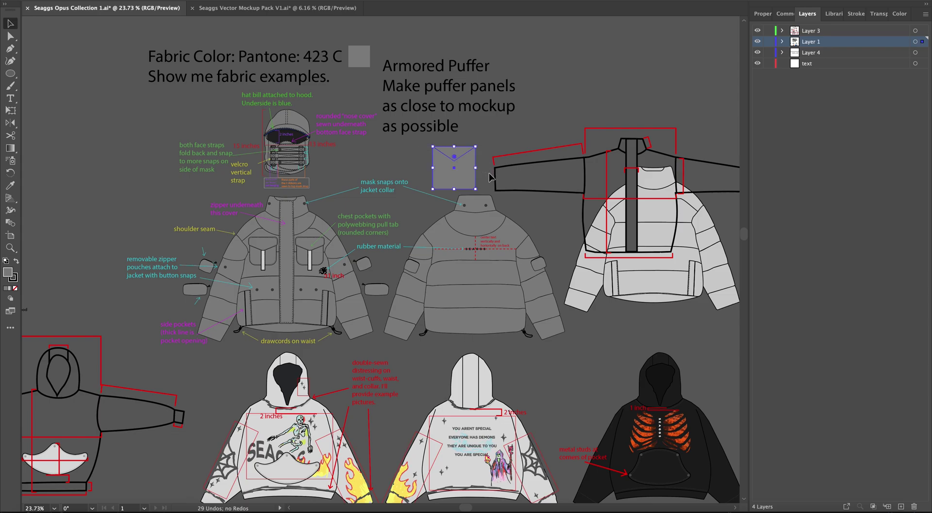
pyautogui.moveTo(447, 153); pyautogui.dragTo(488, 270)
pyautogui.press('z')
pyautogui.moveTo(445, 224); pyautogui.dragTo(602, 228)
pyautogui.scroll(-4, 601, 228)
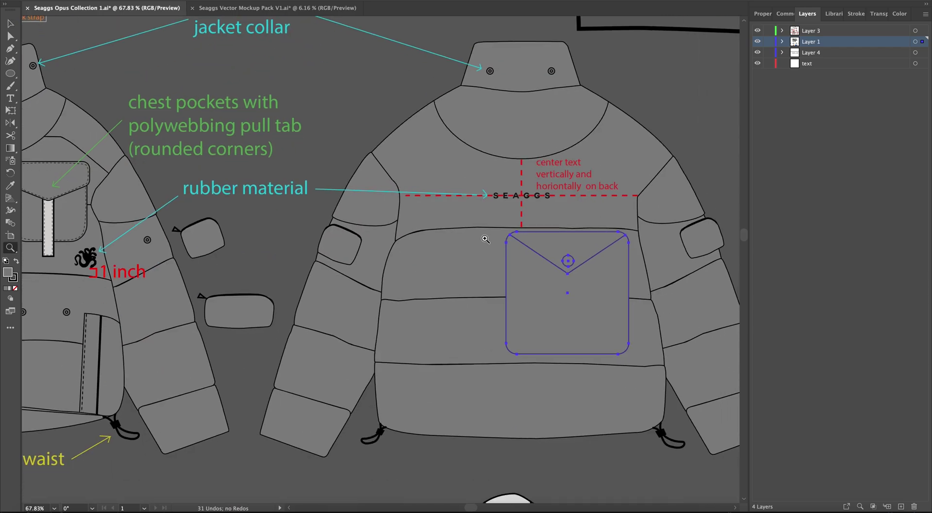
# Examine the Armored Puffer's hooded face mask with its color-coded construction notes and dimension callouts
pyautogui.moveTo(484, 239); pyautogui.dragTo(389, 238)
pyautogui.moveTo(231, 69); pyautogui.dragTo(407, 327)
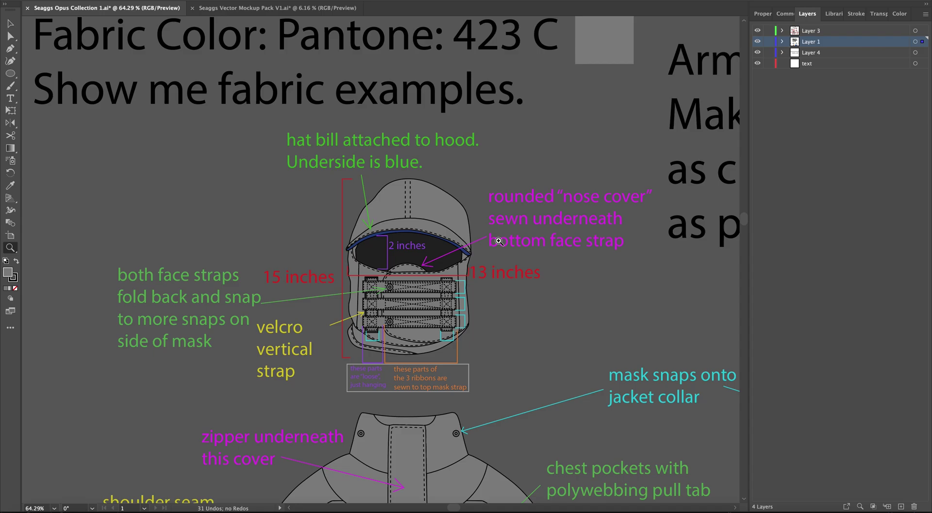
pyautogui.moveTo(585, 277); pyautogui.dragTo(722, 250)
pyautogui.moveTo(627, 262); pyautogui.dragTo(506, 262)
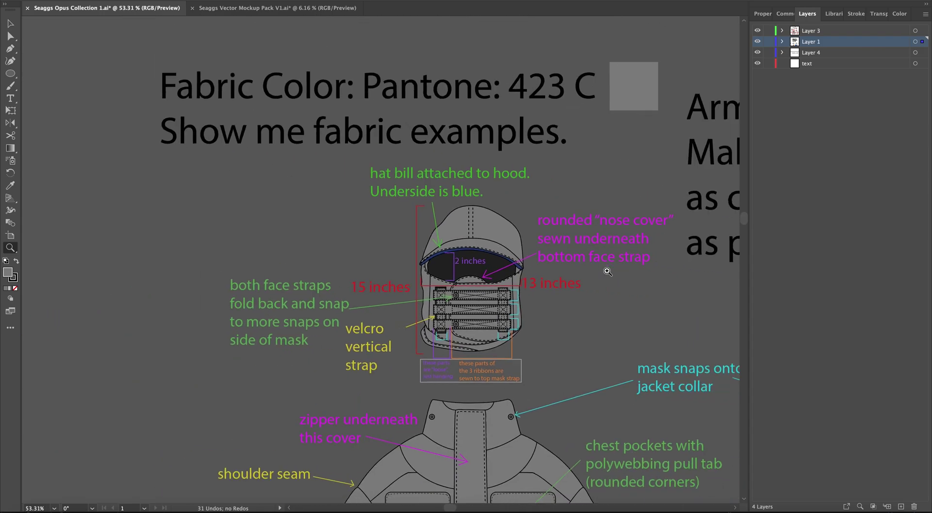
pyautogui.hscroll(3, 607, 272)
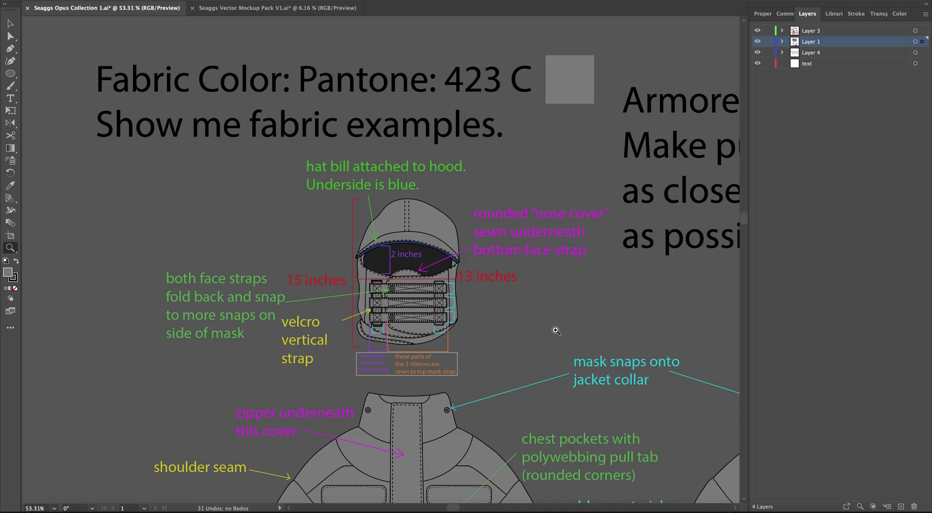
pyautogui.moveTo(698, 330); pyautogui.dragTo(662, 331)
pyautogui.hscroll(3, 544, 331)
pyautogui.hscroll(3, 532, 287)
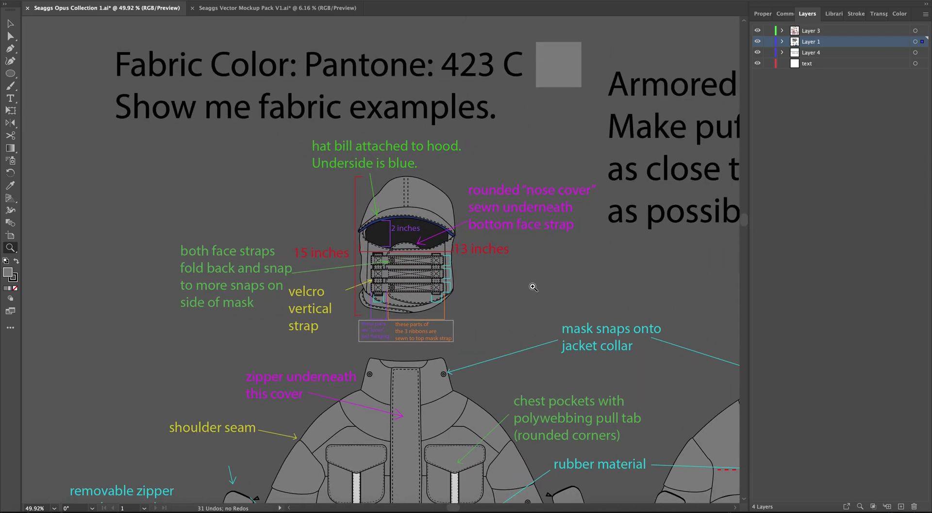
pyautogui.moveTo(512, 285); pyautogui.dragTo(437, 284)
pyautogui.hscroll(3, 518, 288)
# Review the White (Demons) Sweatsuit sheet for graphic placements, Pantone swatches, and the front and back pocket dimensions
pyautogui.scroll(-2, 518, 288)
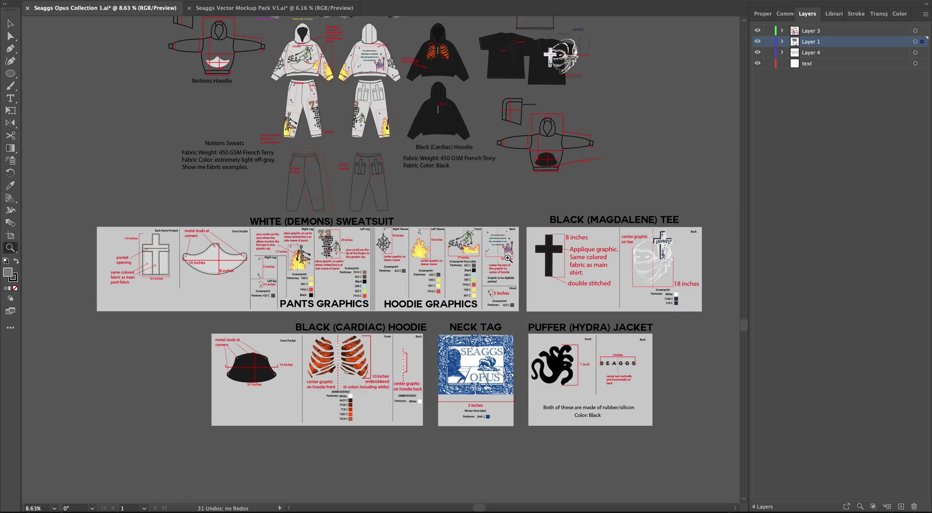
pyautogui.moveTo(427, 284); pyautogui.dragTo(677, 283)
pyautogui.scroll(3, 477, 244)
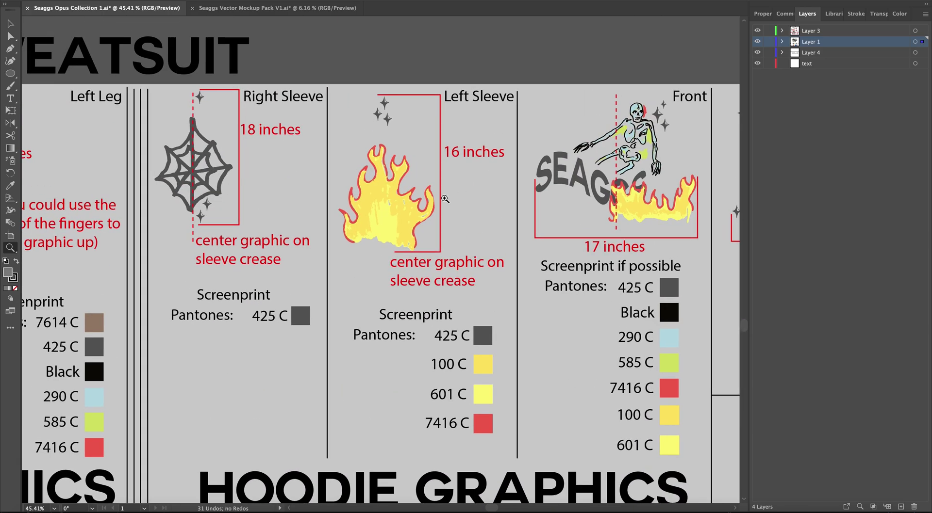
pyautogui.hscroll(-3, 345, 184)
pyautogui.scroll(1, 345, 185)
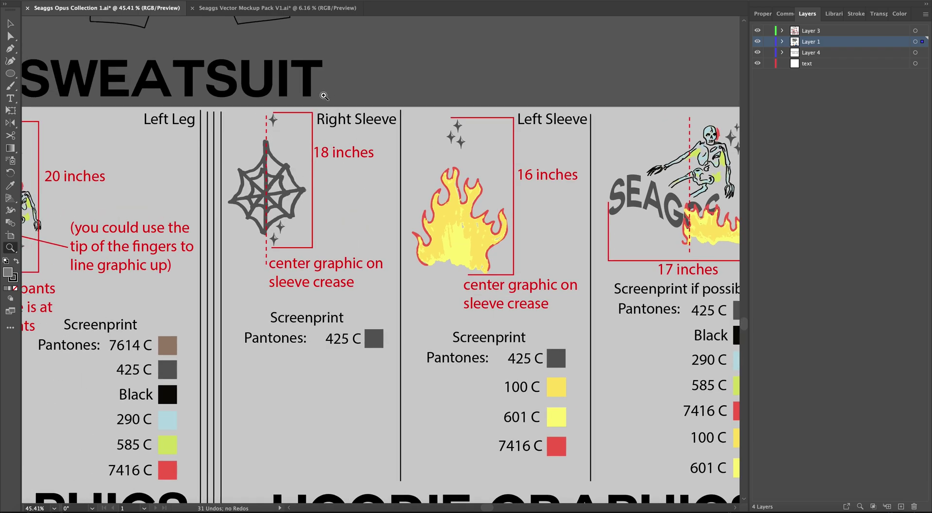
pyautogui.hscroll(2, 524, 277)
pyautogui.hscroll(-8, 524, 277)
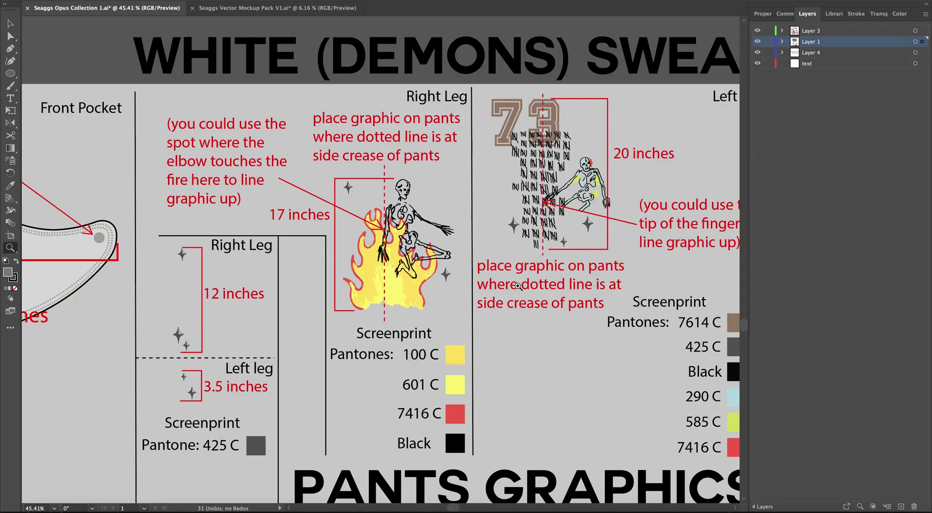
pyautogui.hscroll(-10, 493, 267)
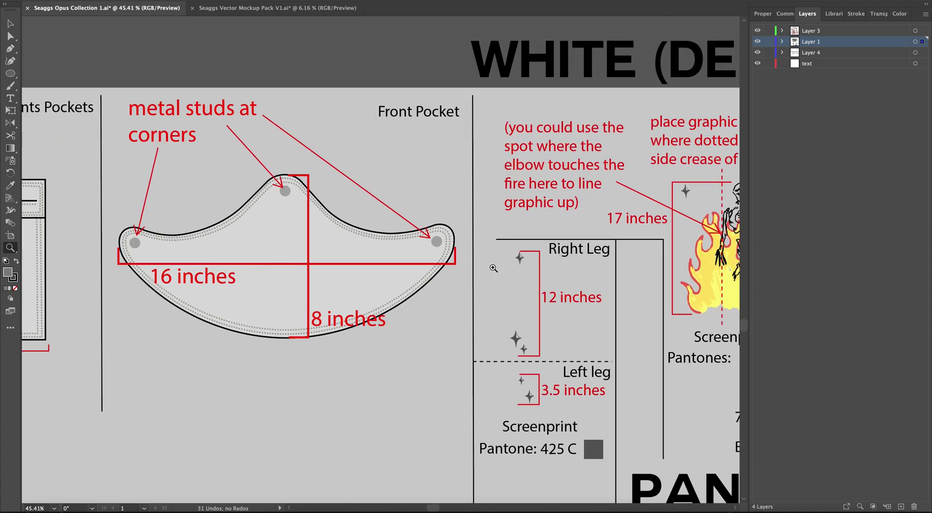
pyautogui.scroll(1, 466, 242)
pyautogui.hscroll(-3, 345, 245)
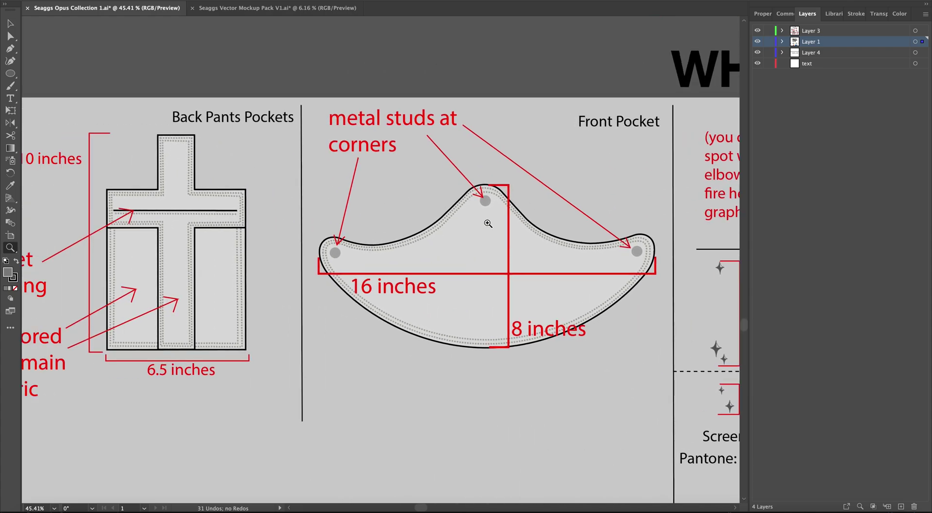
pyautogui.moveTo(486, 224); pyautogui.dragTo(298, 234)
pyautogui.hscroll(3, 397, 227)
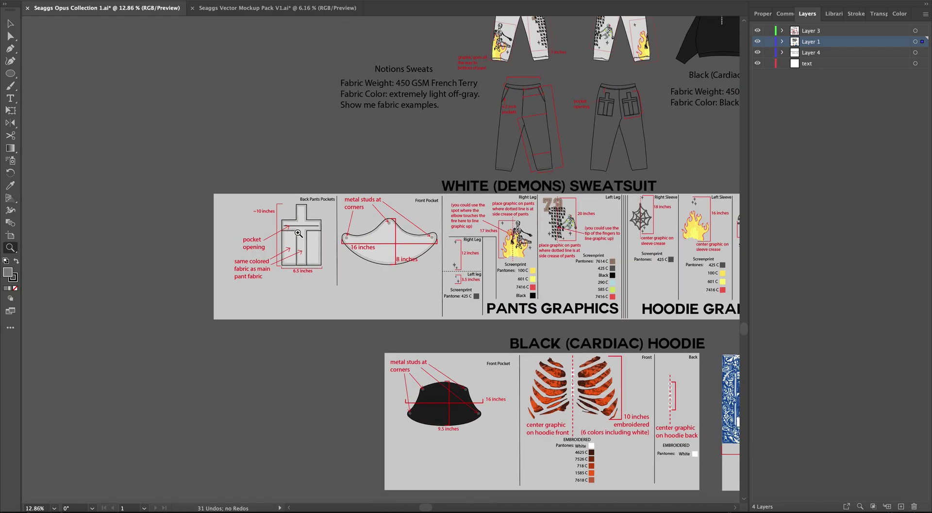
# Review the Black (Cardiac) Hoodie, Neck Tag and Puffer (Hydra) Jacket sheets for artwork sizes, colors and materials
pyautogui.moveTo(545, 446); pyautogui.dragTo(679, 446)
pyautogui.hscroll(8, 437, 276)
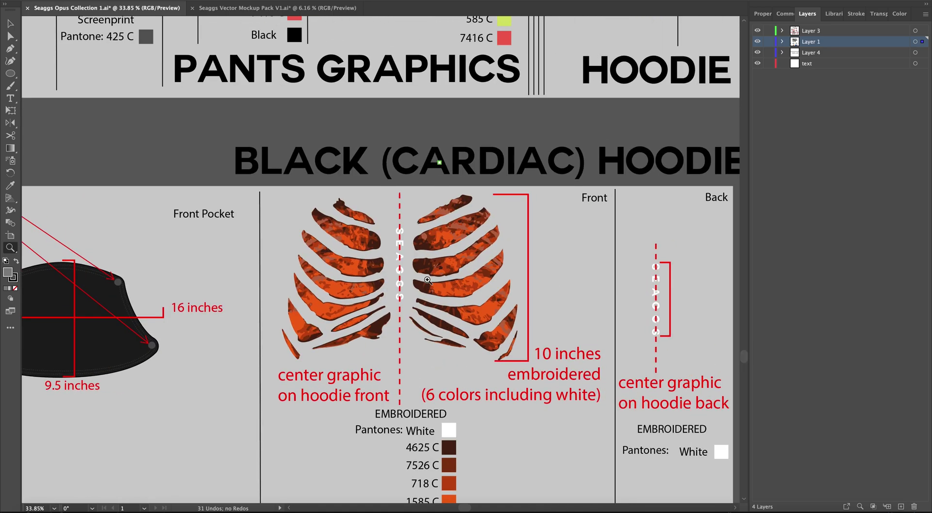
pyautogui.hscroll(6, 414, 281)
pyautogui.scroll(-3, 376, 437)
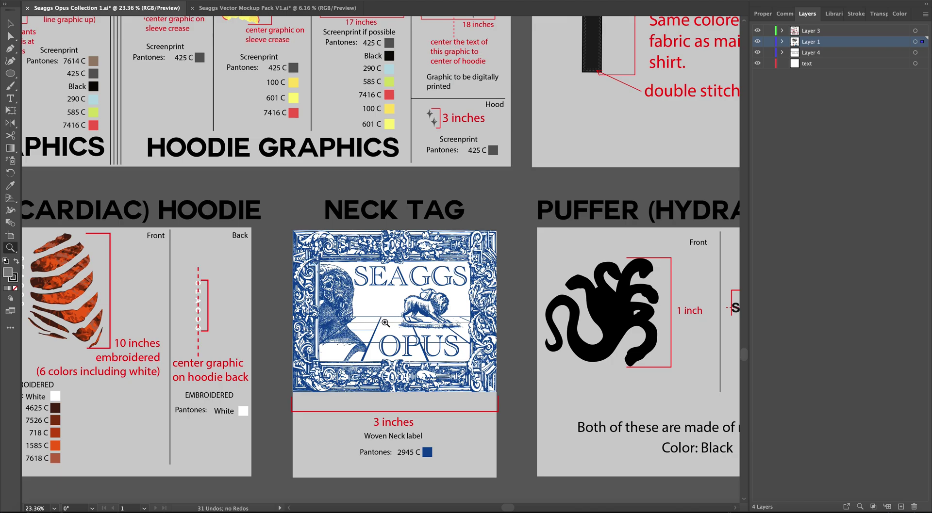
pyautogui.hscroll(4, 478, 316)
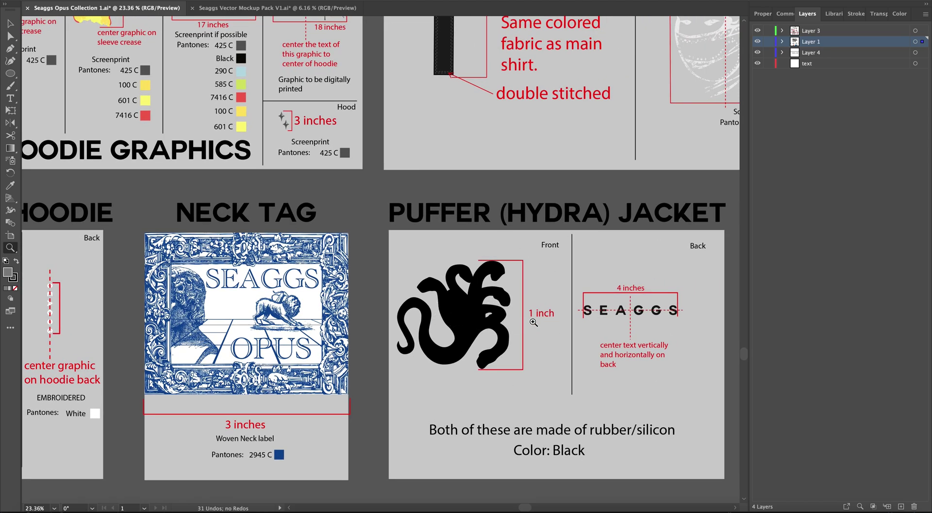
pyautogui.hscroll(2, 681, 294)
pyautogui.scroll(1, 680, 295)
pyautogui.hscroll(2, 680, 294)
pyautogui.scroll(1, 680, 294)
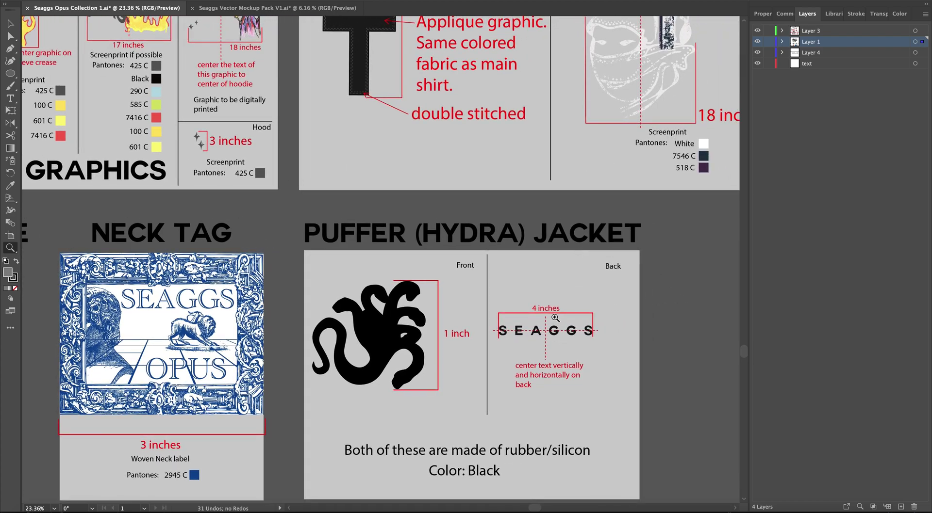
# Inspect the Black (Magdalene) Tee's double-stitched cross applique and the neighboring hoodie front and back graphic specifications
pyautogui.scroll(1, 555, 316)
pyautogui.moveTo(555, 316); pyautogui.dragTo(491, 315)
pyautogui.scroll(4, 492, 315)
pyautogui.hscroll(3, 492, 314)
pyautogui.moveTo(354, 254); pyautogui.dragTo(581, 252)
pyautogui.moveTo(328, 231); pyautogui.dragTo(206, 232)
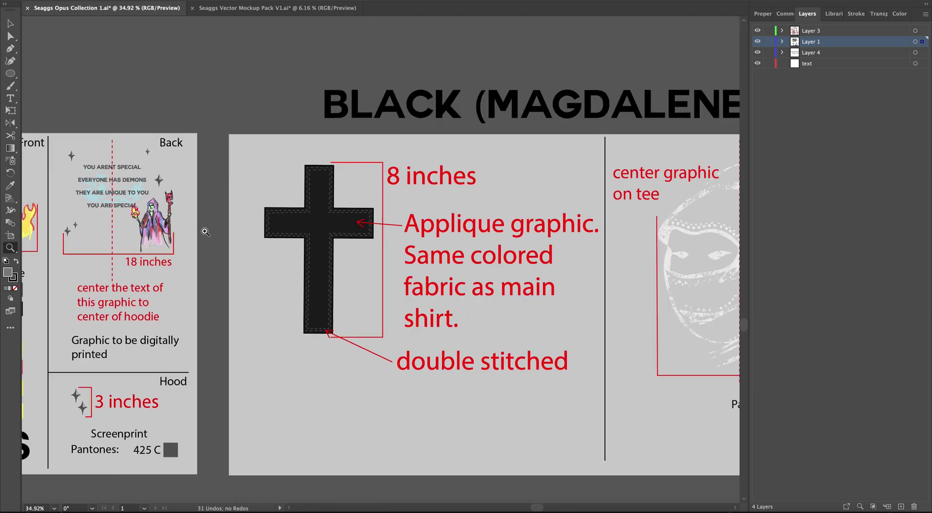
pyautogui.hscroll(-2, 206, 231)
pyautogui.hscroll(-4, 244, 211)
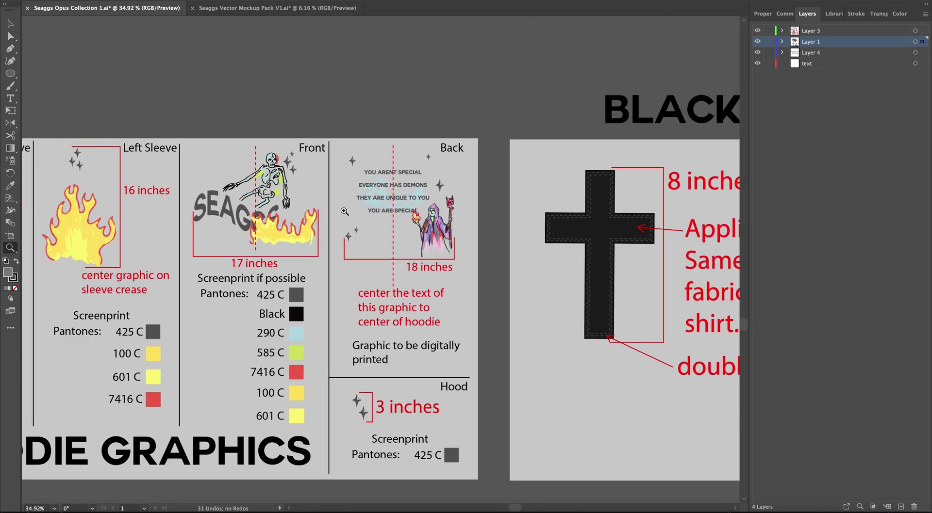
# Look back over the tech pack from the sweatpants and hoodie mockups to the puffer jacket and its mask straps
pyautogui.scroll(-4, 345, 212)
pyautogui.scroll(1, 220, 213)
pyautogui.scroll(5, 220, 214)
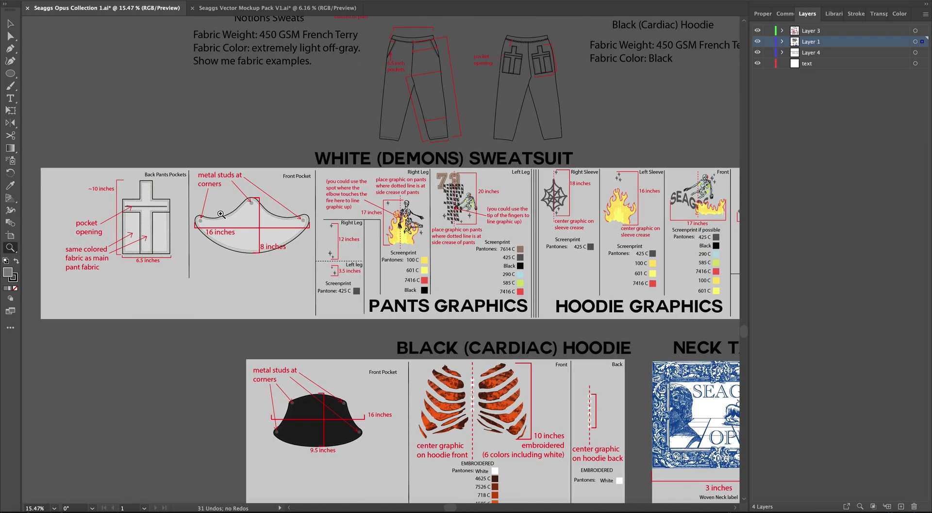
pyautogui.scroll(-1, 196, 243)
pyautogui.scroll(10, 196, 243)
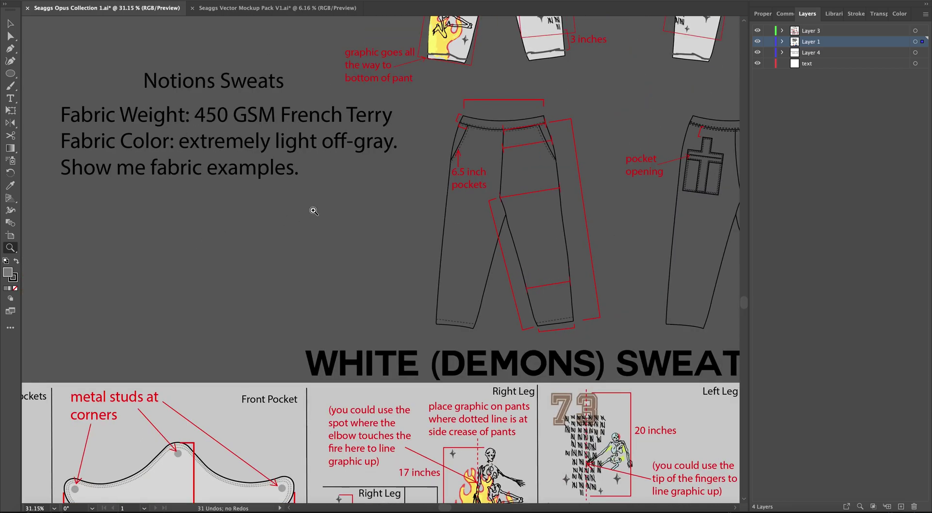
pyautogui.scroll(6, 247, 180)
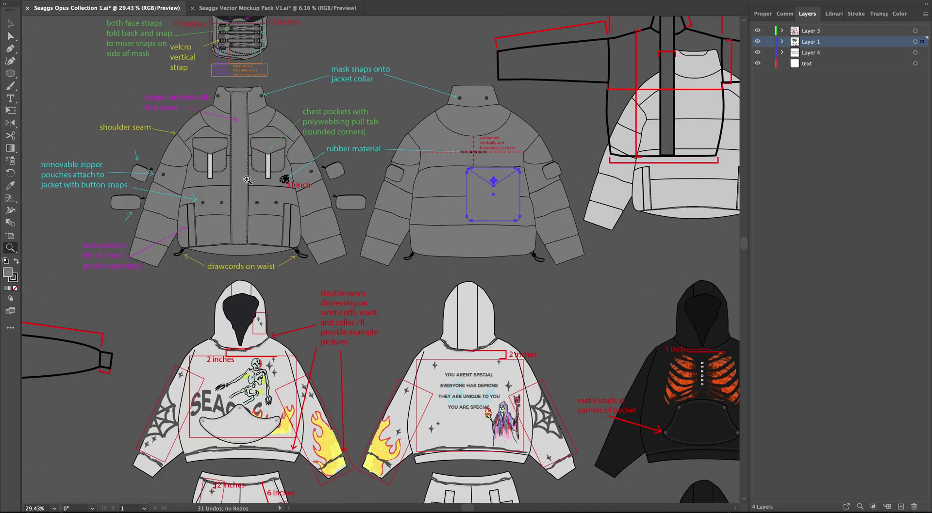
pyautogui.scroll(4, 516, 193)
pyautogui.scroll(5, 517, 194)
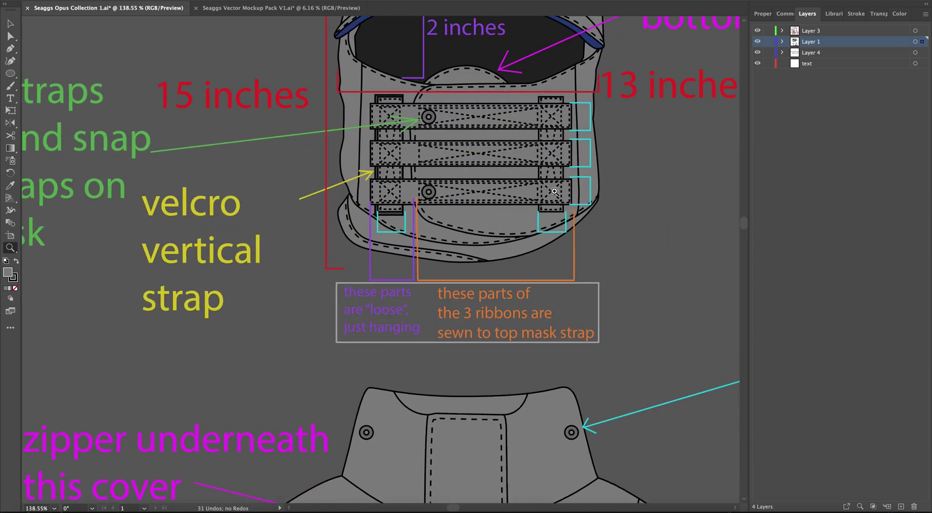
pyautogui.scroll(-8, 494, 368)
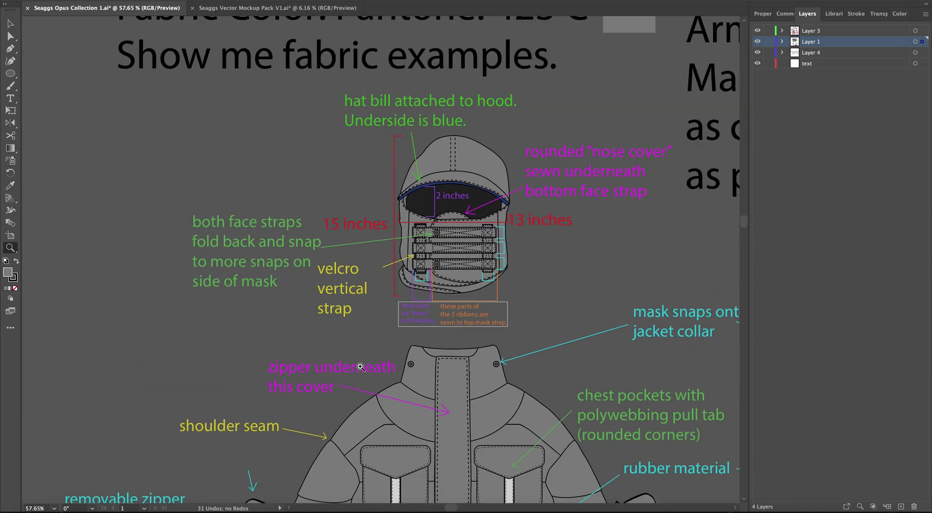
pyautogui.scroll(8, 611, 338)
pyautogui.scroll(-8, 695, 340)
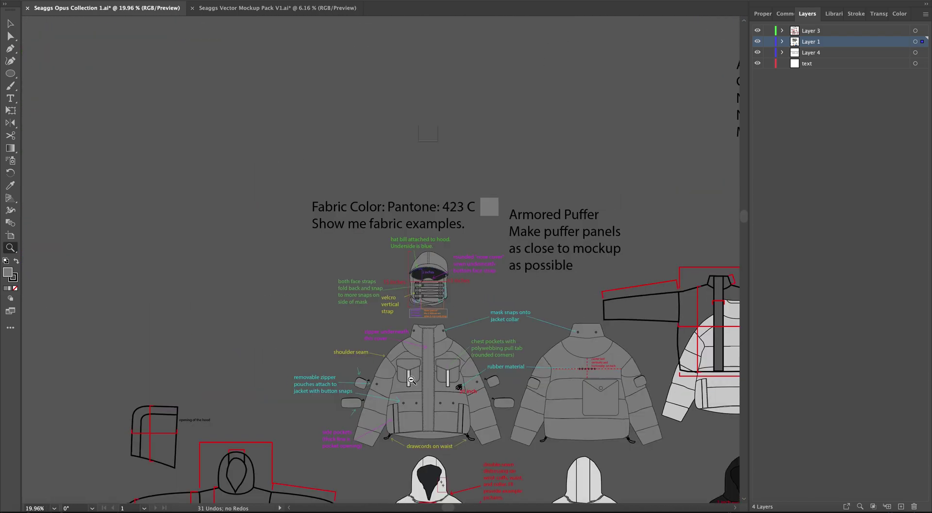
pyautogui.scroll(-3, 469, 238)
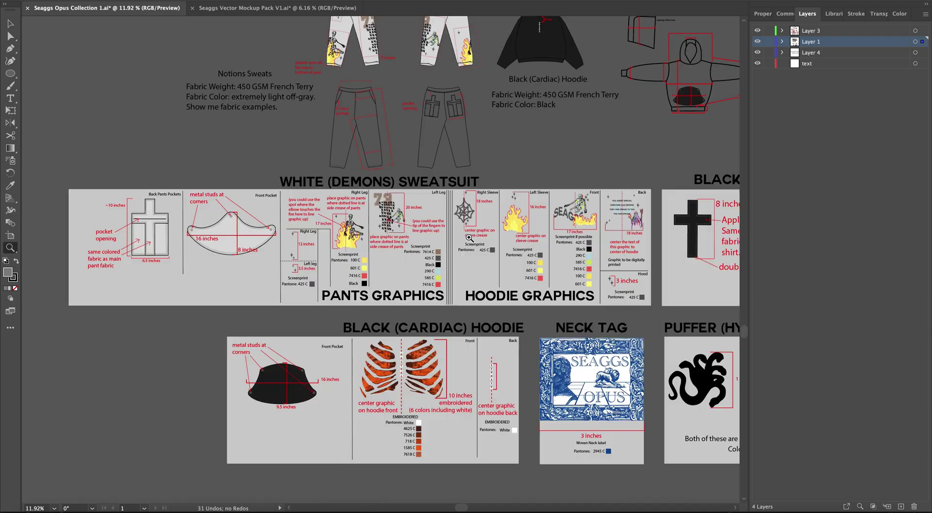